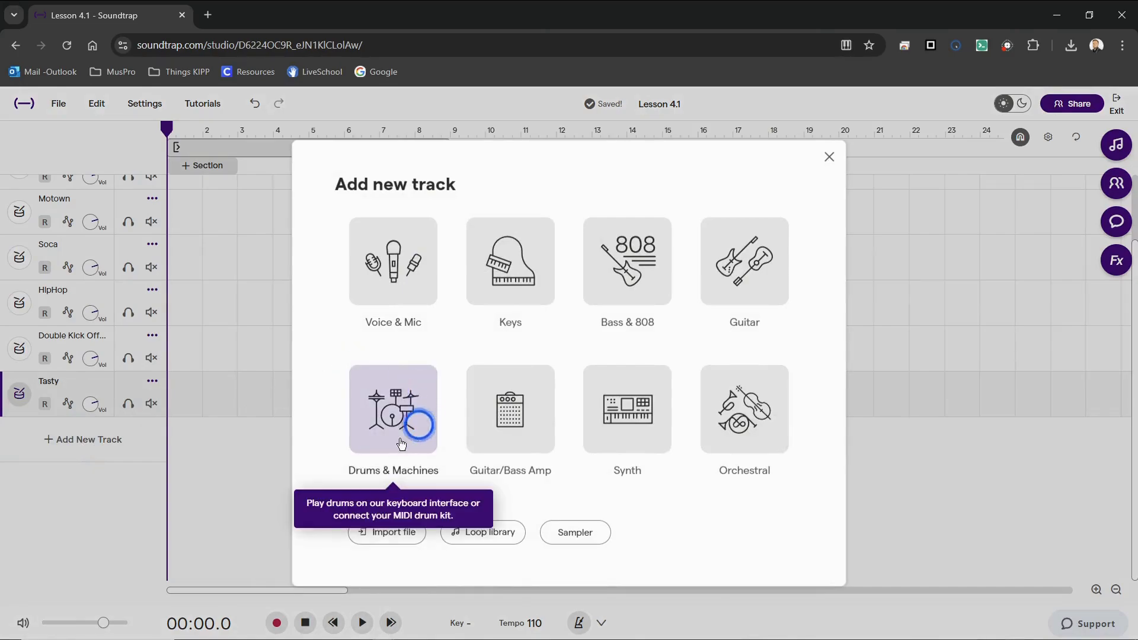
- Add a new Drums & Machines track with the pattern beatmaker and view the alternative sounds for its Hihat (Closed) row
{"action": "left_click", "coordinate": [393, 439]}
{"action": "left_click", "coordinate": [442, 364]}
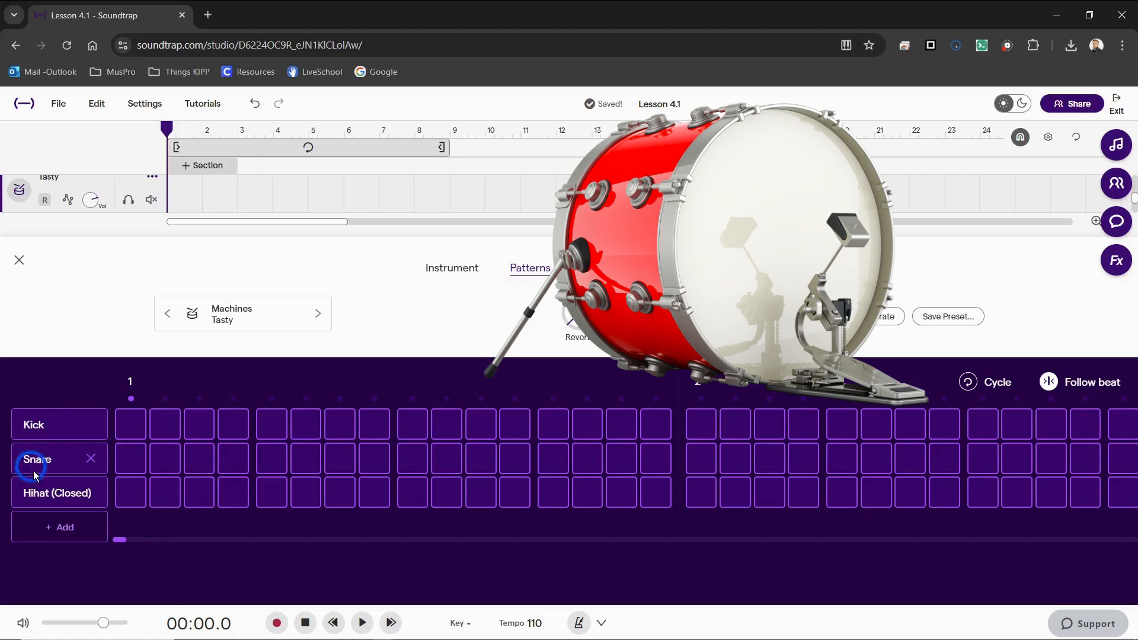
{"action": "left_click", "coordinate": [74, 495]}
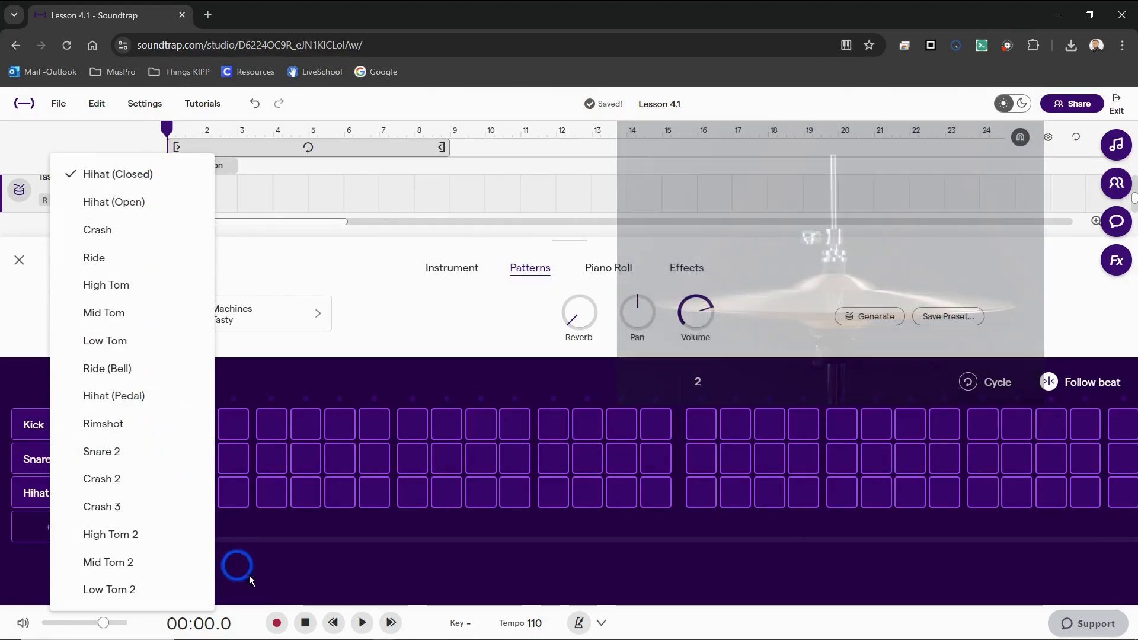
{"action": "left_click", "coordinate": [218, 566]}
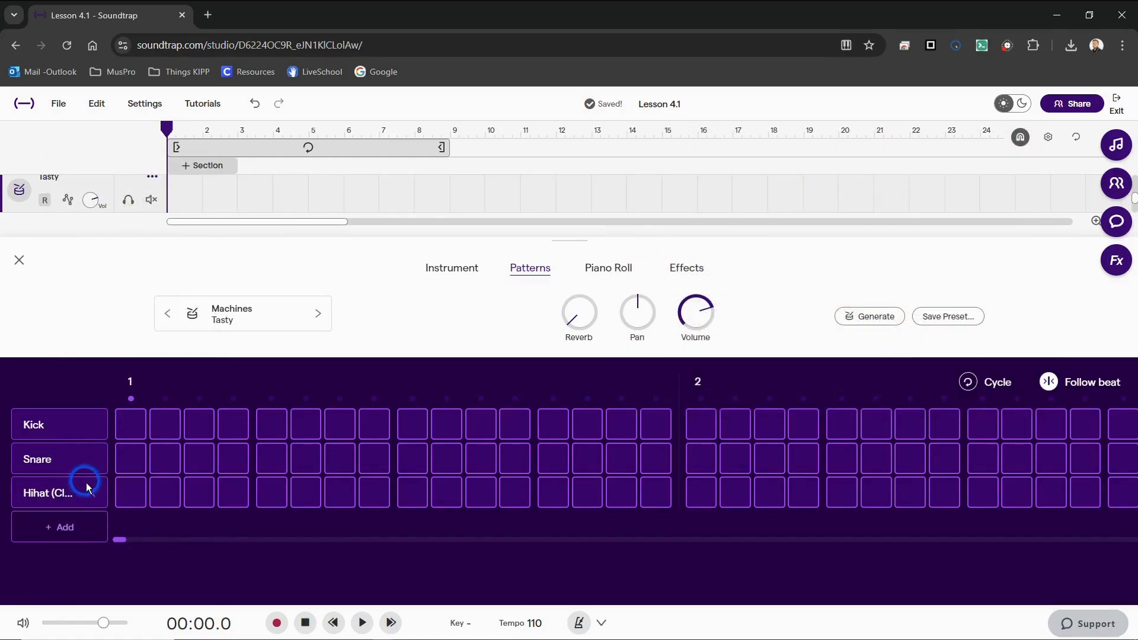
{"action": "left_click", "coordinate": [88, 495]}
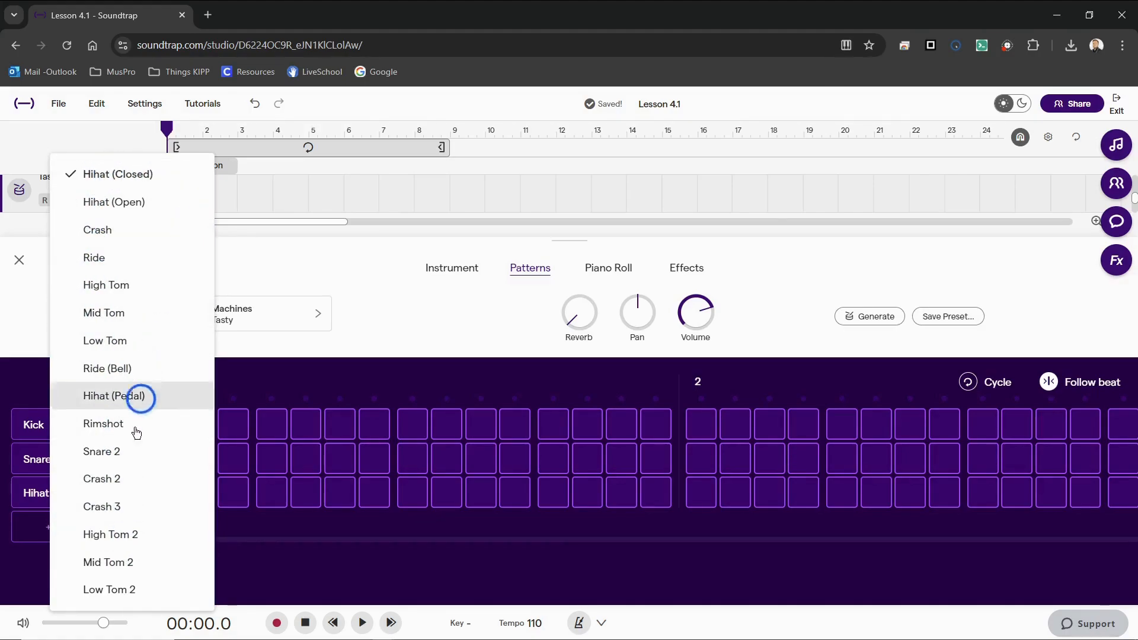
{"action": "left_click", "coordinate": [231, 297]}
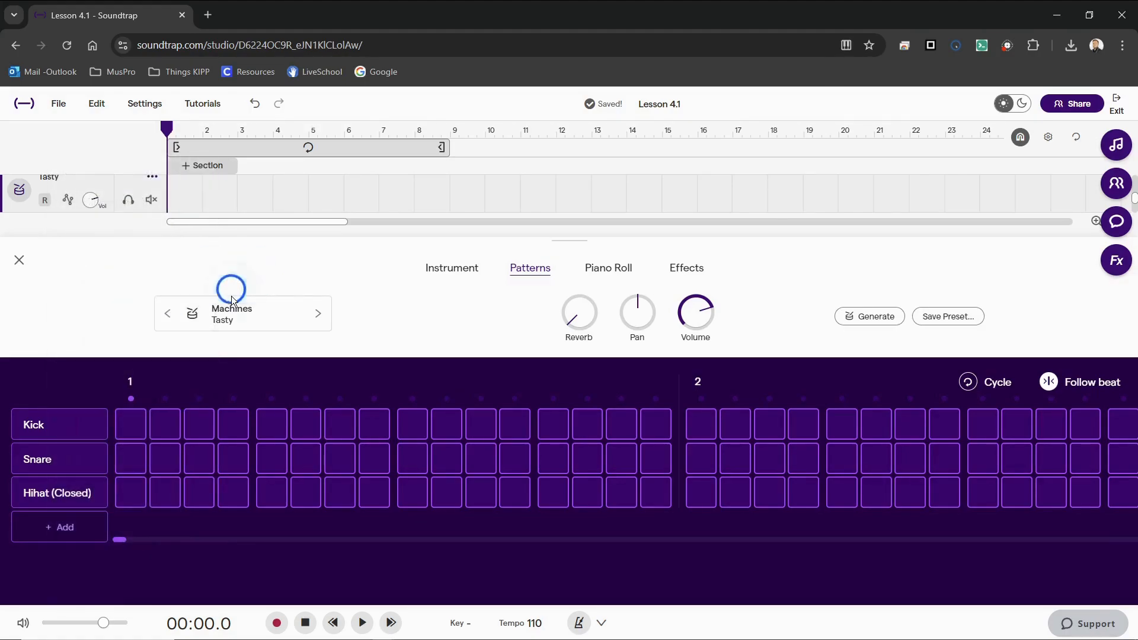
- Browse the Drums & Machines instrument presets across the Machines, Kits, Percussion, Processed and Collections categories, keeping the current preset
{"action": "left_click", "coordinate": [241, 320]}
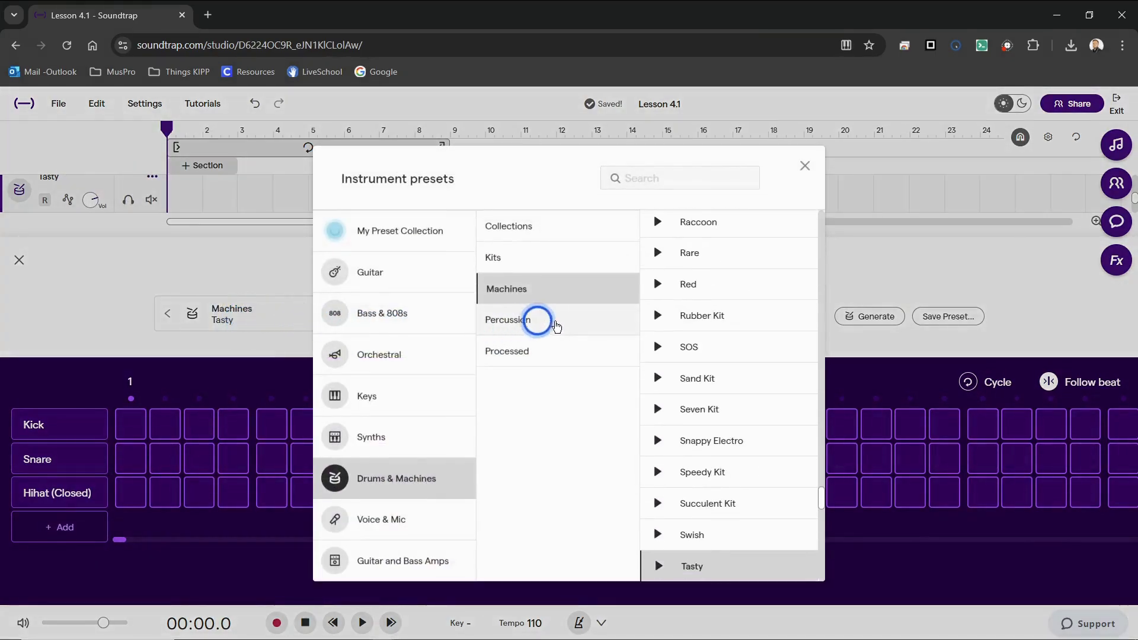
{"action": "scroll", "coordinate": [744, 318], "scroll_direction": "down", "scroll_amount": 4}
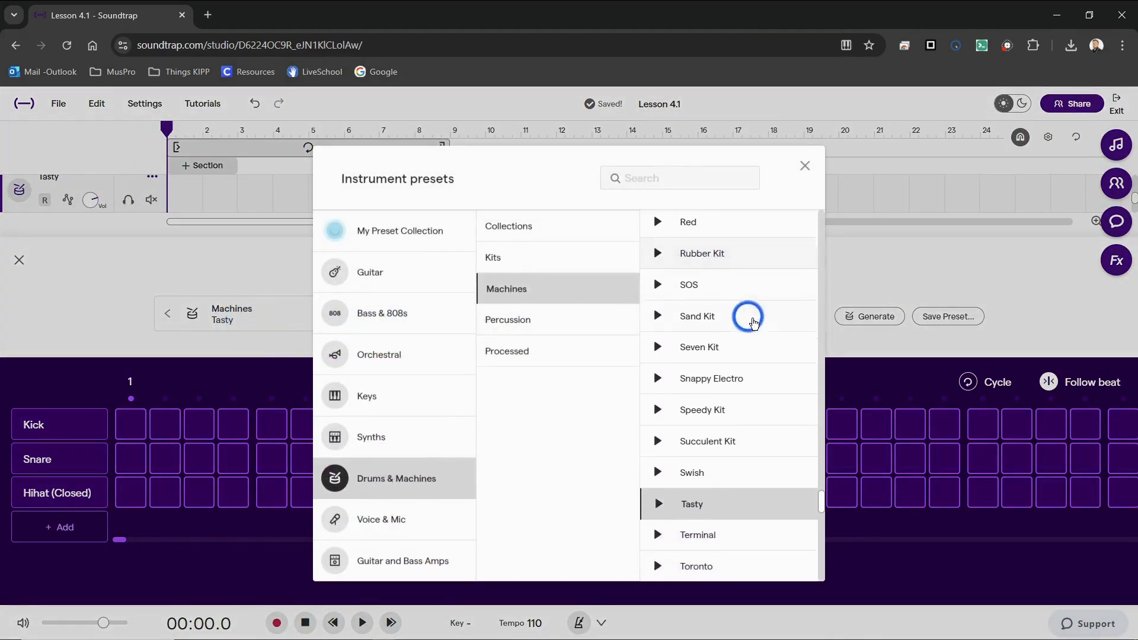
{"action": "scroll", "coordinate": [758, 326], "scroll_direction": "down", "scroll_amount": 6}
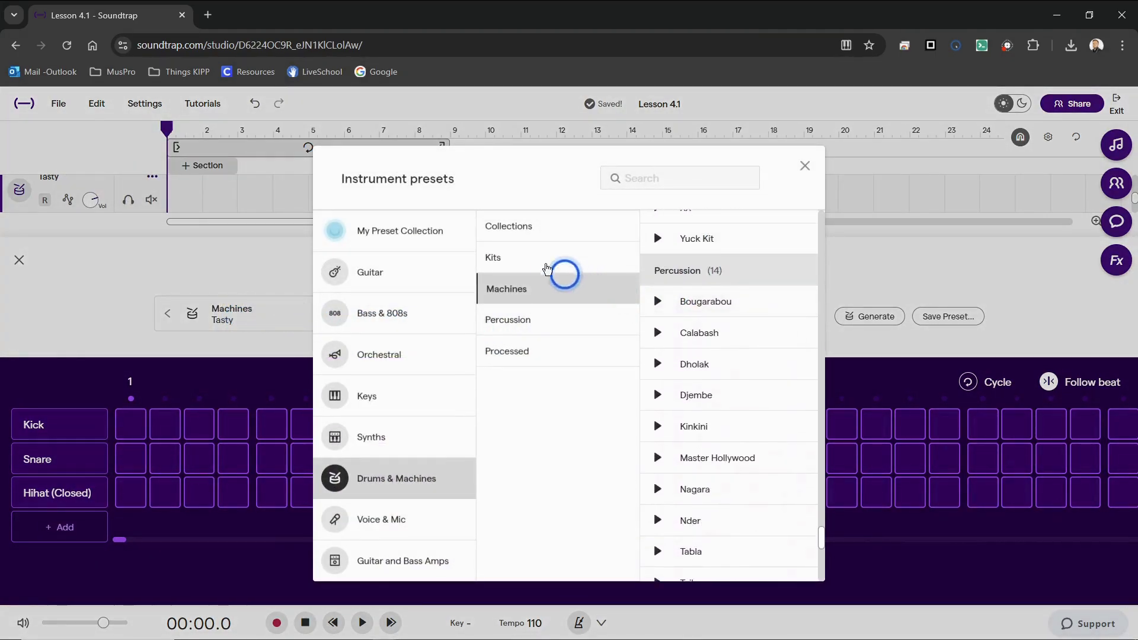
{"action": "left_click", "coordinate": [537, 259]}
{"action": "scroll", "coordinate": [739, 318], "scroll_direction": "down", "scroll_amount": 8}
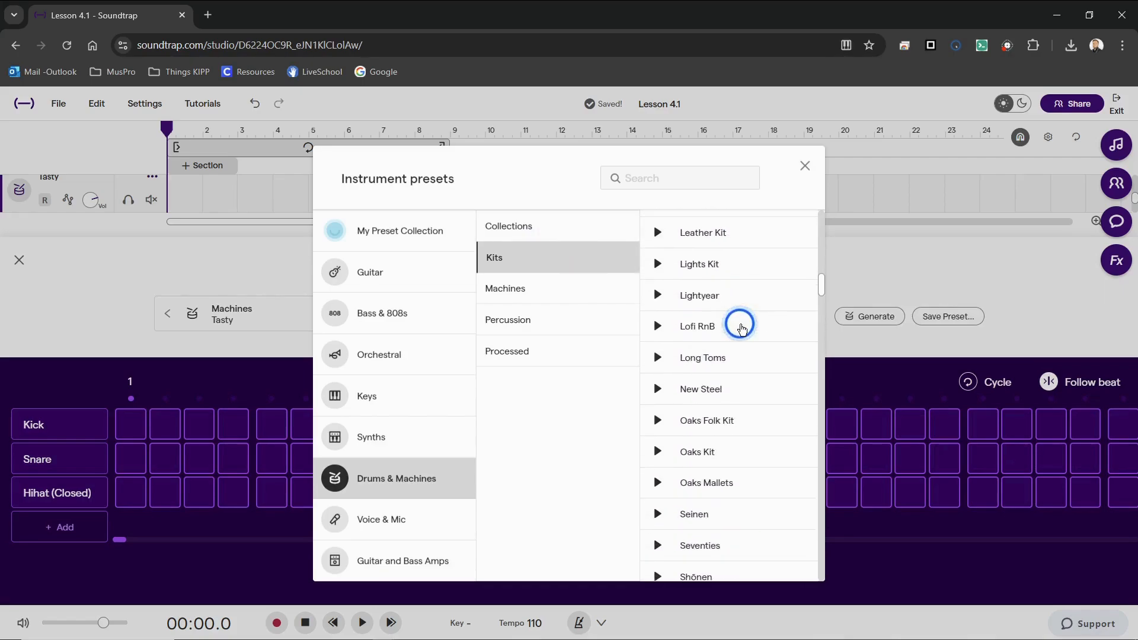
{"action": "scroll", "coordinate": [742, 327], "scroll_direction": "down", "scroll_amount": 5}
{"action": "left_click", "coordinate": [521, 320]}
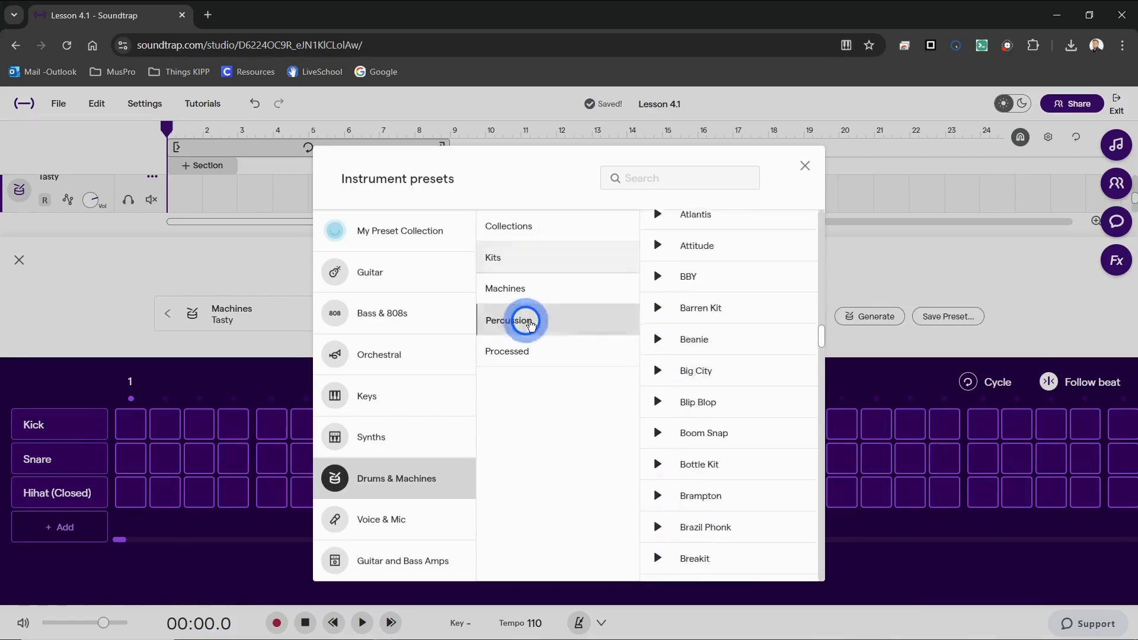
{"action": "scroll", "coordinate": [724, 343], "scroll_direction": "down", "scroll_amount": 6}
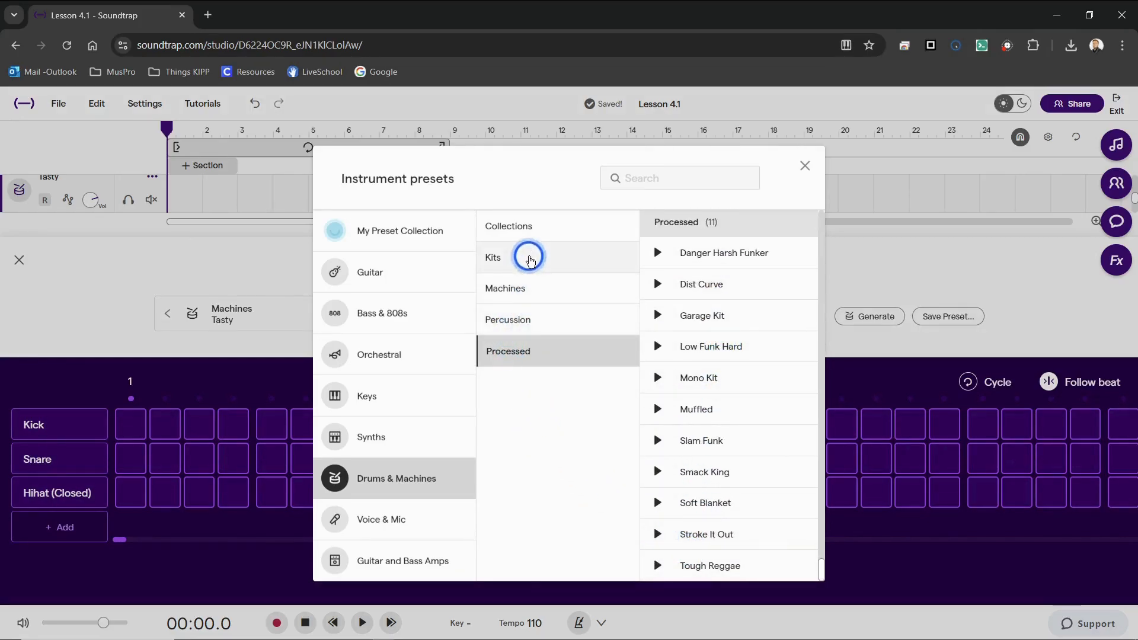
{"action": "left_click", "coordinate": [530, 260]}
{"action": "scroll", "coordinate": [737, 389], "scroll_direction": "up", "scroll_amount": 8}
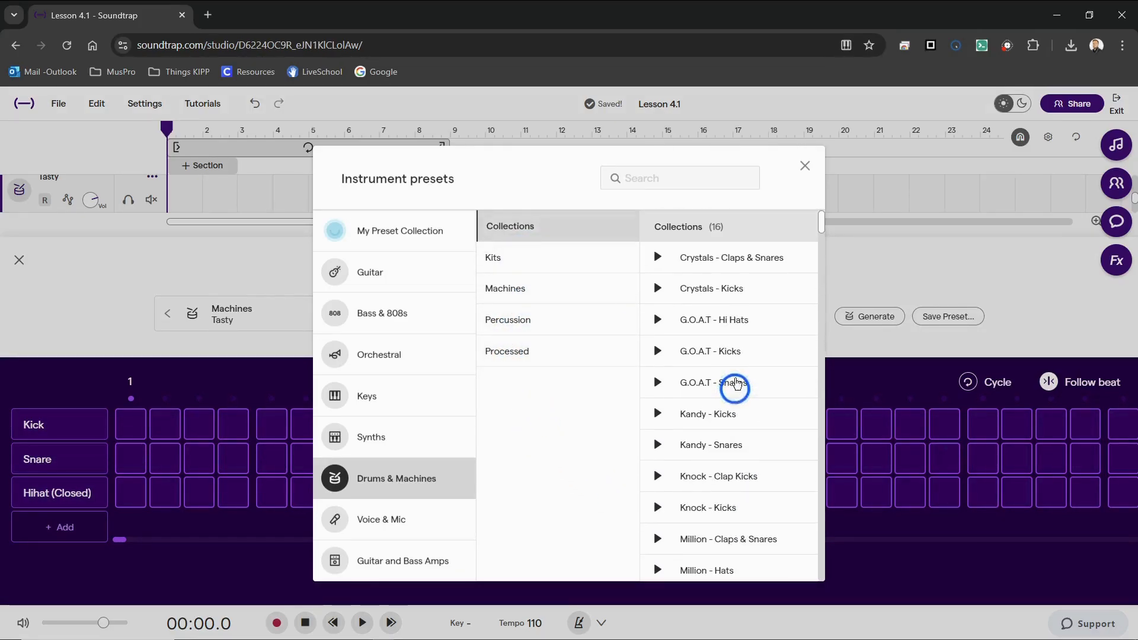
{"action": "left_click", "coordinate": [805, 166]}
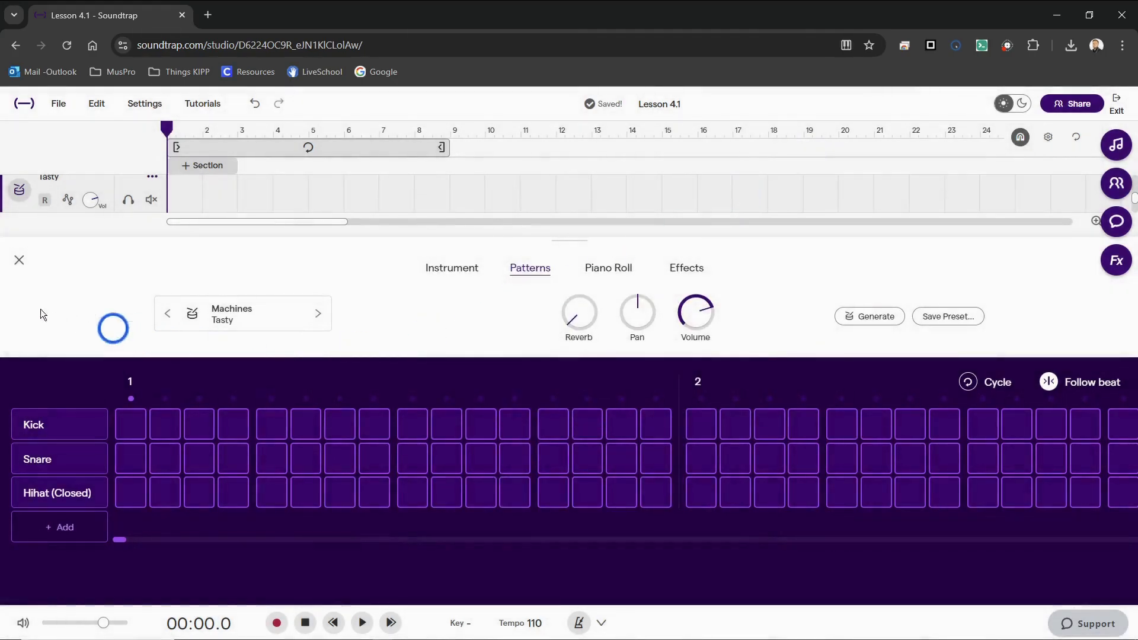
{"action": "left_click", "coordinate": [21, 263]}
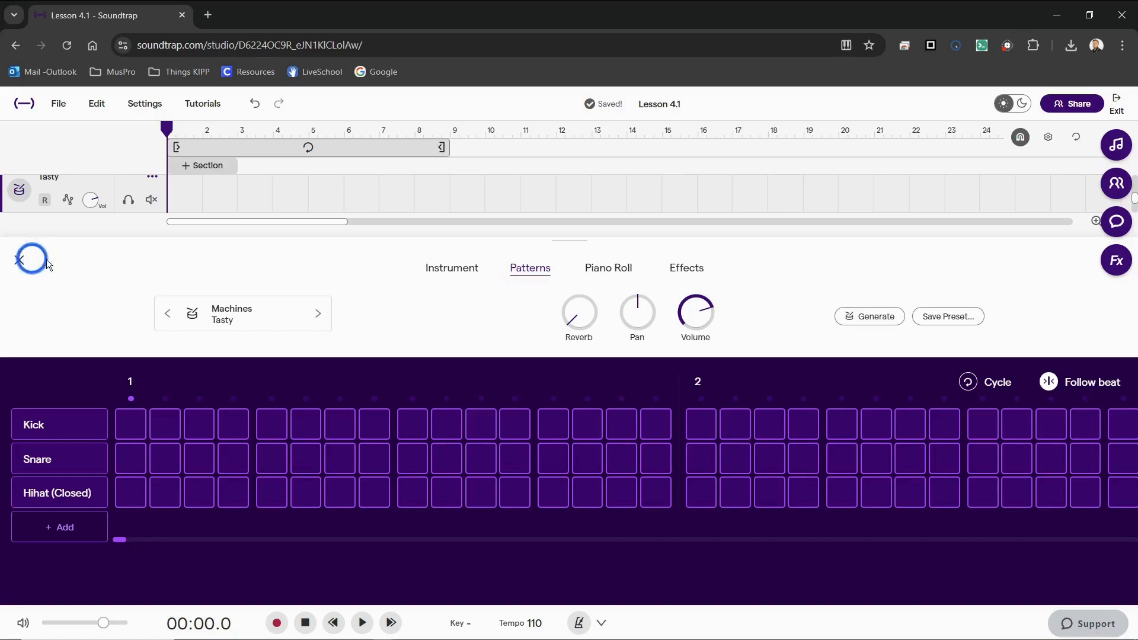
- Try out hits for Kick on step 1, Snare on step 2 and Hihat (Closed) on step 3, and clear them again
{"action": "left_click", "coordinate": [129, 423]}
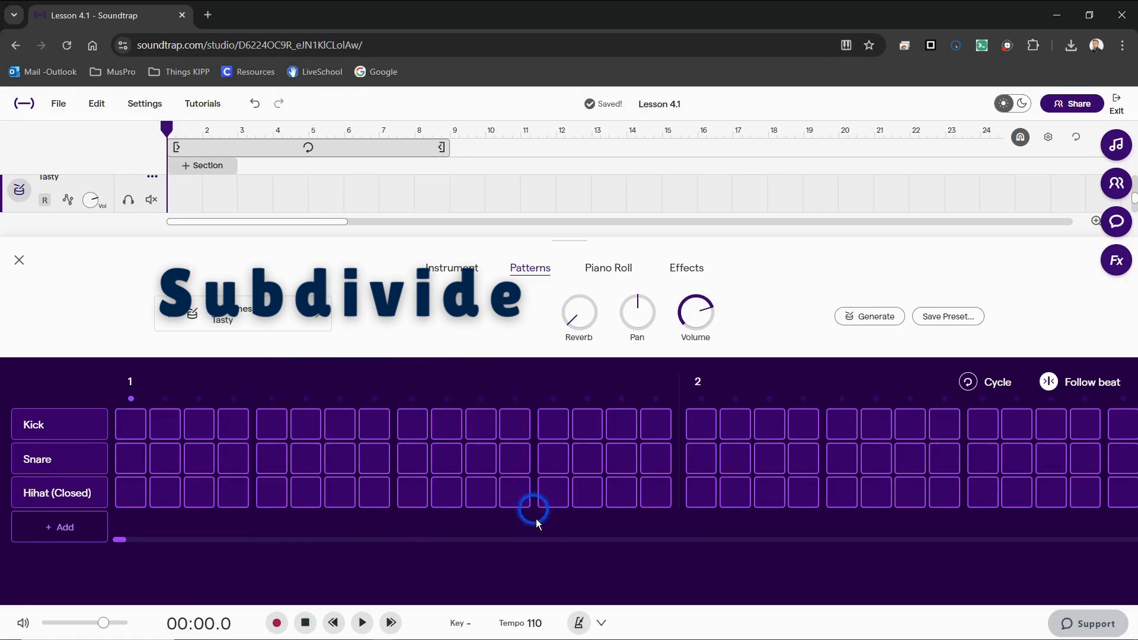
{"action": "left_click", "coordinate": [136, 427]}
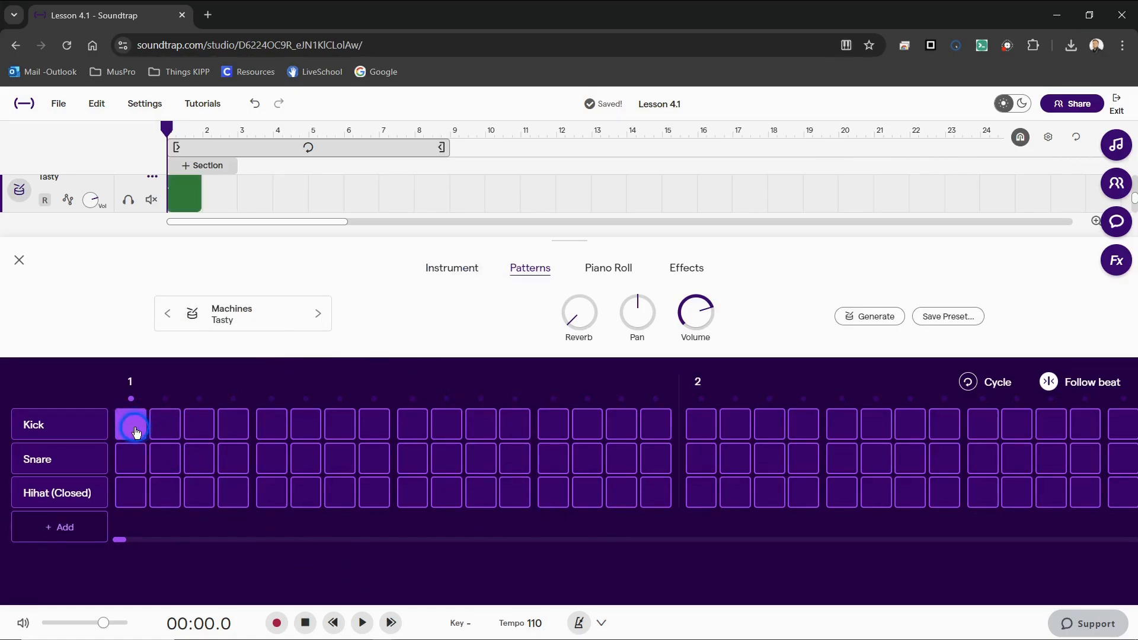
{"action": "left_click", "coordinate": [136, 434]}
{"action": "left_click", "coordinate": [130, 431]}
{"action": "left_click", "coordinate": [165, 459]}
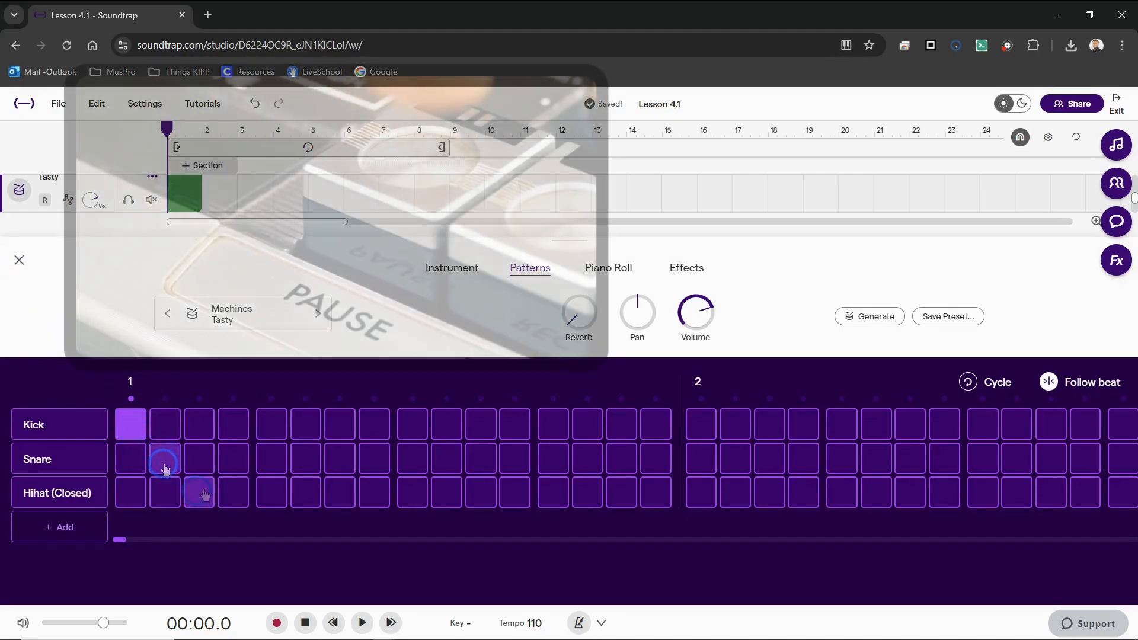
{"action": "left_click", "coordinate": [199, 492]}
{"action": "left_click", "coordinate": [199, 493]}
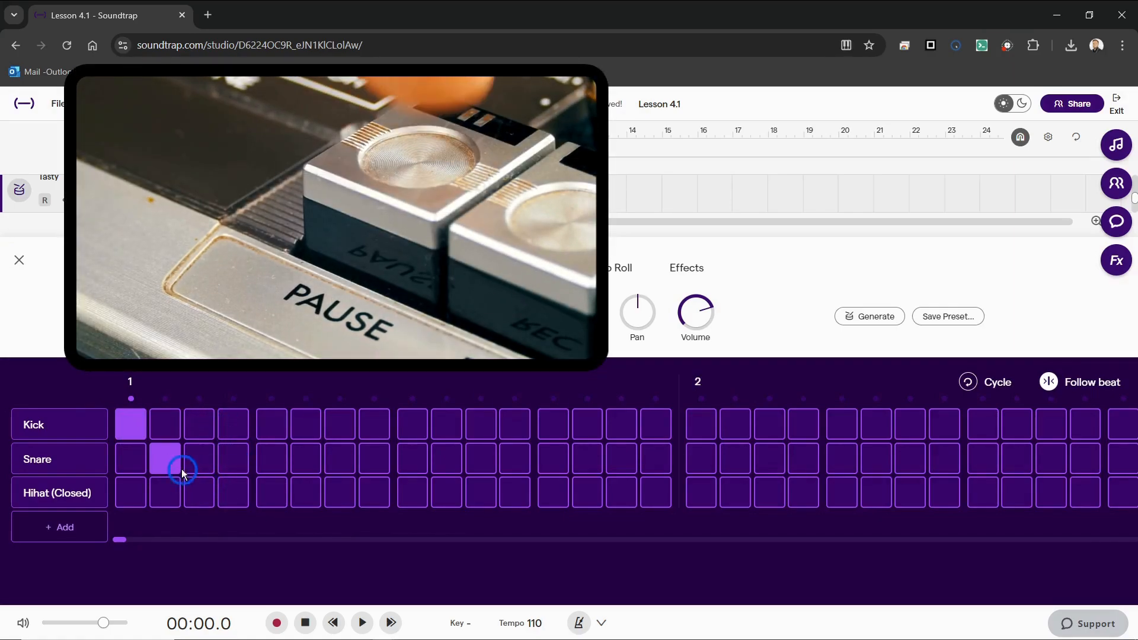
{"action": "left_click", "coordinate": [164, 459]}
{"action": "left_click", "coordinate": [130, 424]}
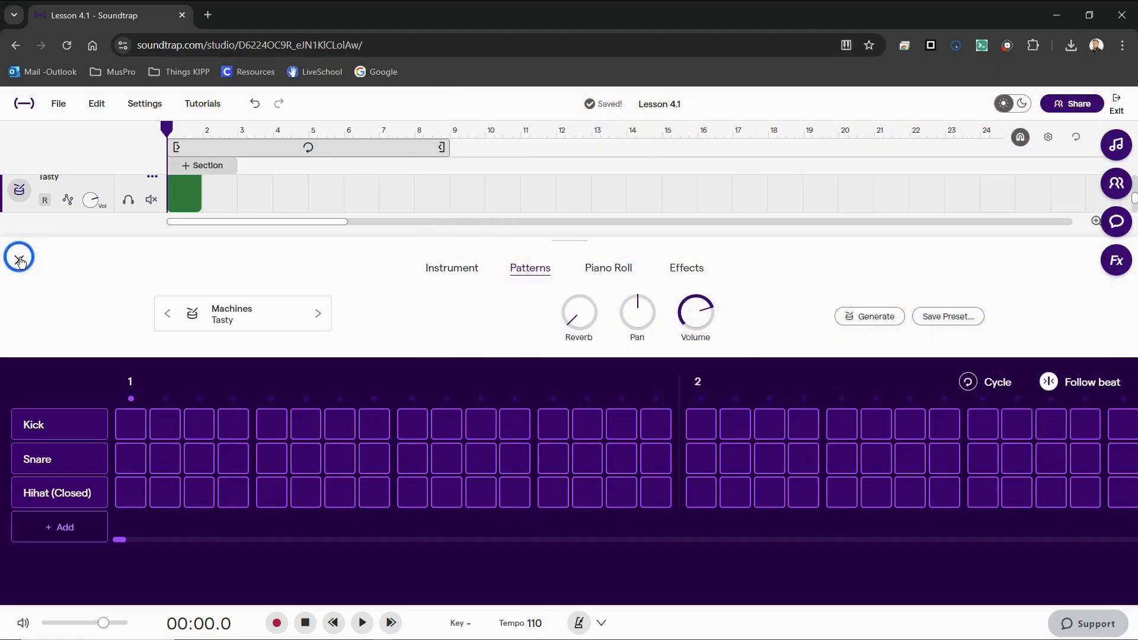
- Close the pattern editor and delete the newly added Tasty track, the last one in the track list
{"action": "left_click", "coordinate": [19, 261]}
{"action": "left_click", "coordinate": [107, 392]}
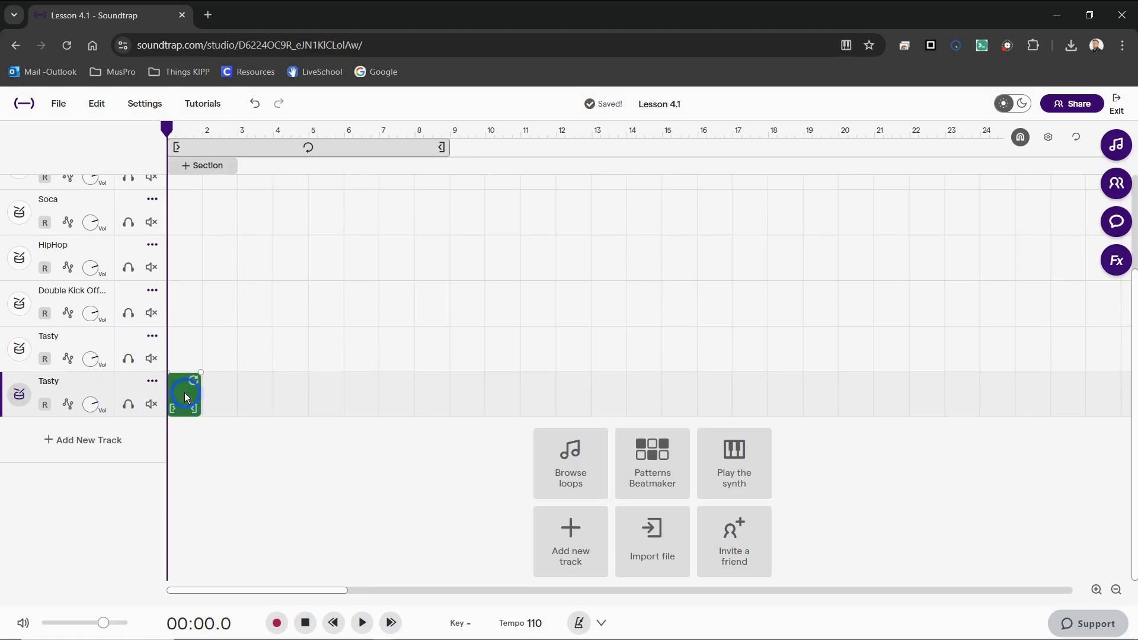
{"action": "left_click", "coordinate": [151, 381]}
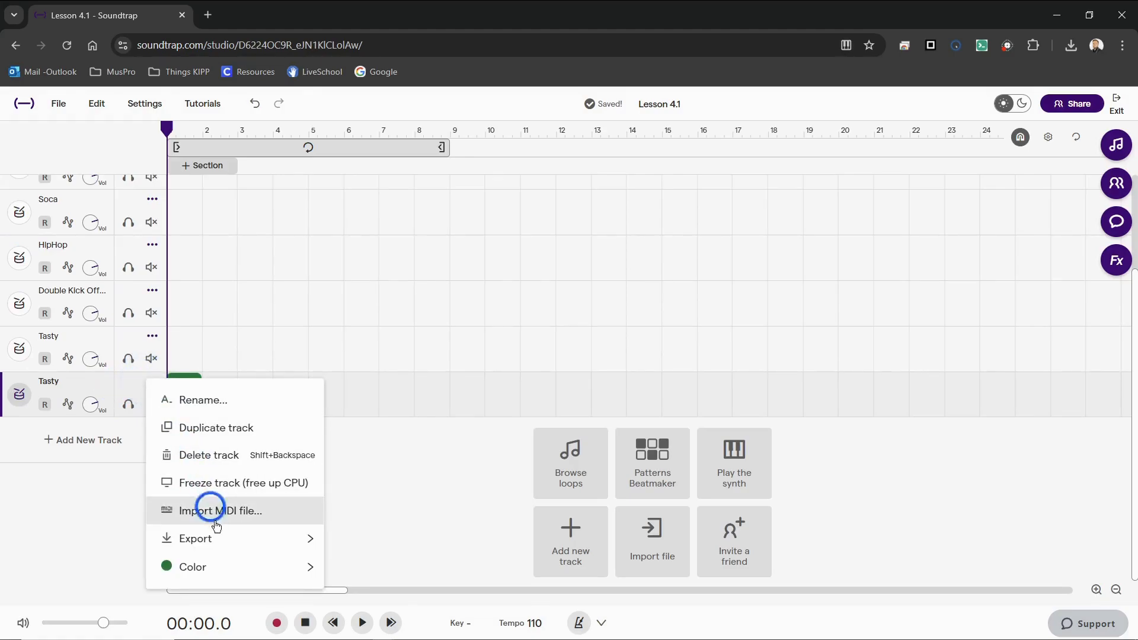
{"action": "left_click", "coordinate": [229, 454]}
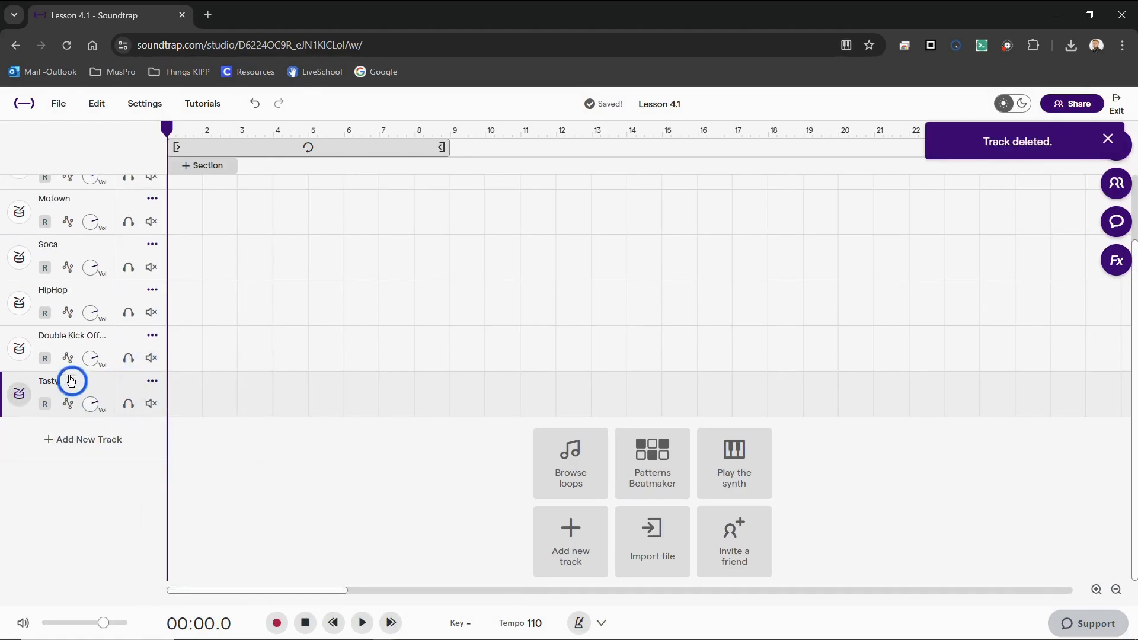
- In the Pop/Rock track's pattern, place Kick hits on steps 1 and 9 and Snare hits on steps 5 and 13 of bar 1
{"action": "scroll", "coordinate": [83, 219], "scroll_direction": "up", "scroll_amount": 2}
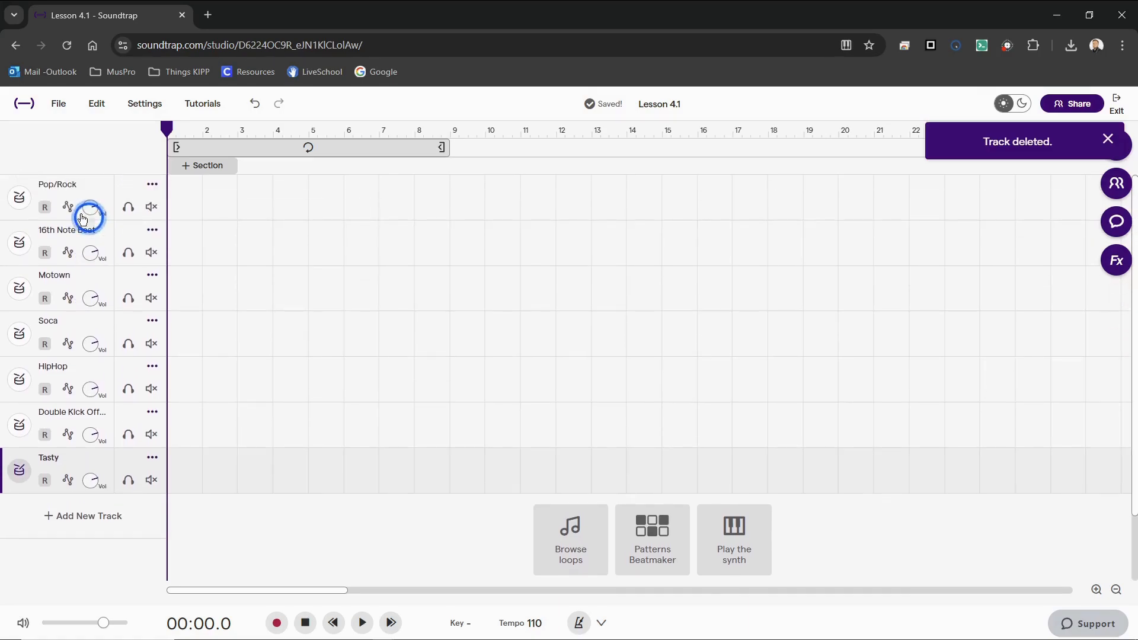
{"action": "left_click", "coordinate": [19, 197]}
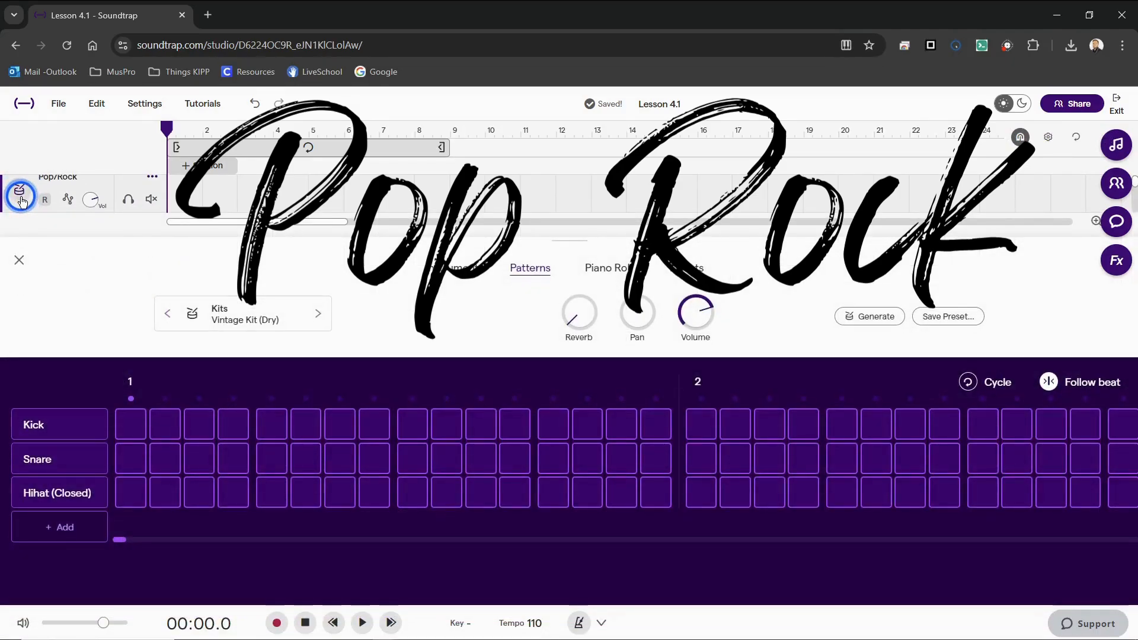
{"action": "left_click", "coordinate": [135, 425]}
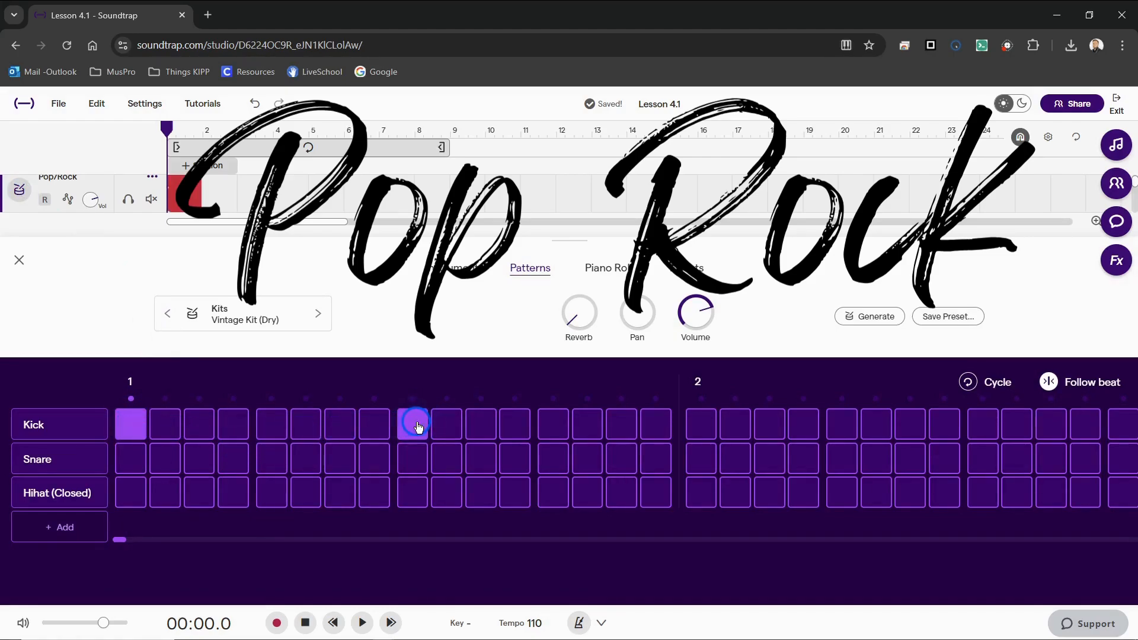
{"action": "left_click", "coordinate": [272, 459]}
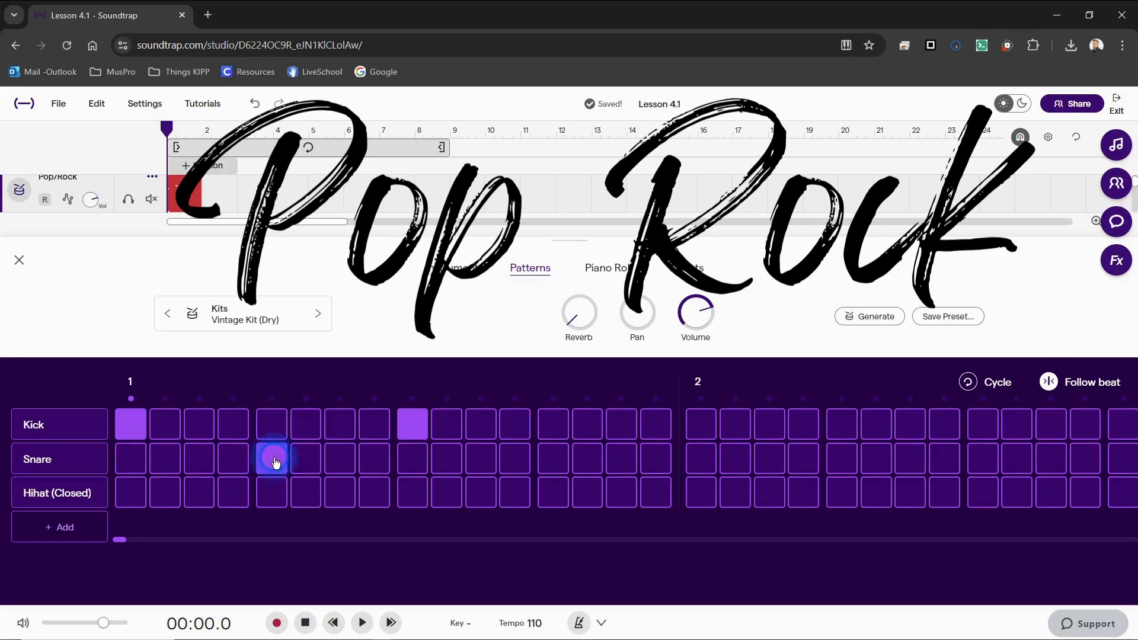
{"action": "left_click", "coordinate": [549, 465]}
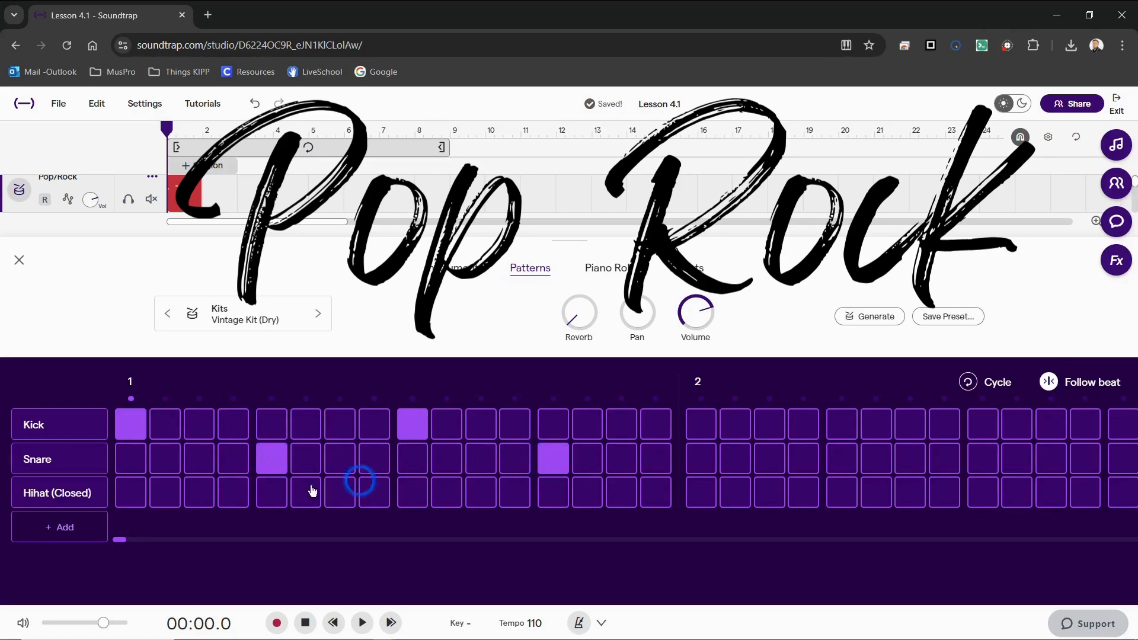
- Fill the Pop/Rock pattern's Hihat (Closed) row with eighth notes on every odd step from 1 to 15 of bar 1
{"action": "left_click", "coordinate": [136, 493]}
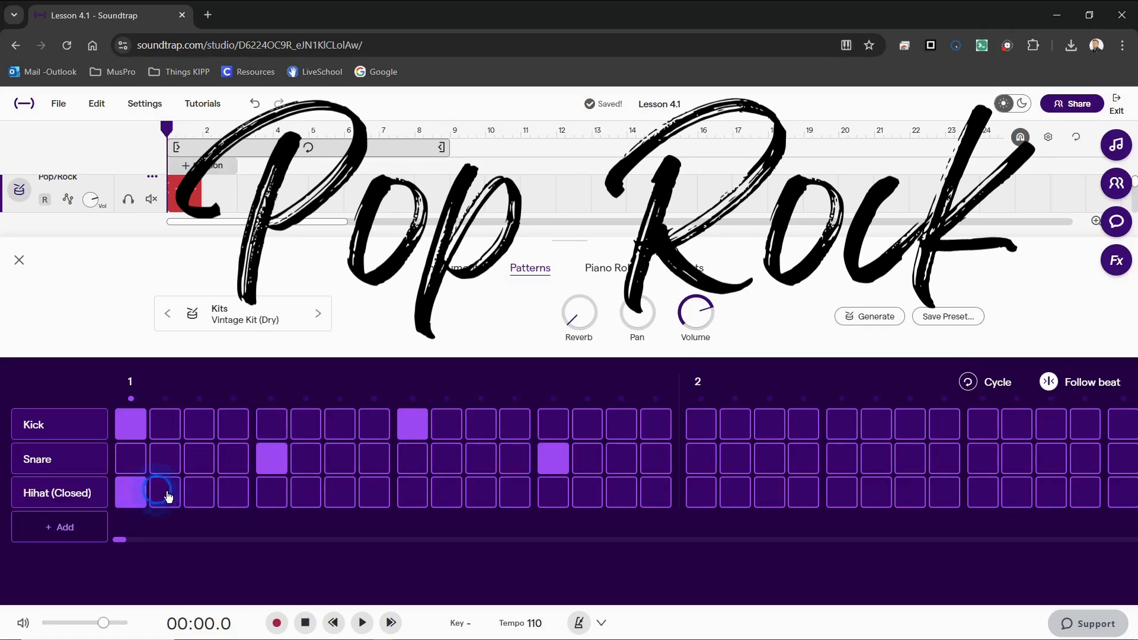
{"action": "left_click", "coordinate": [202, 494]}
{"action": "left_click", "coordinate": [271, 493]}
{"action": "left_click", "coordinate": [341, 492]}
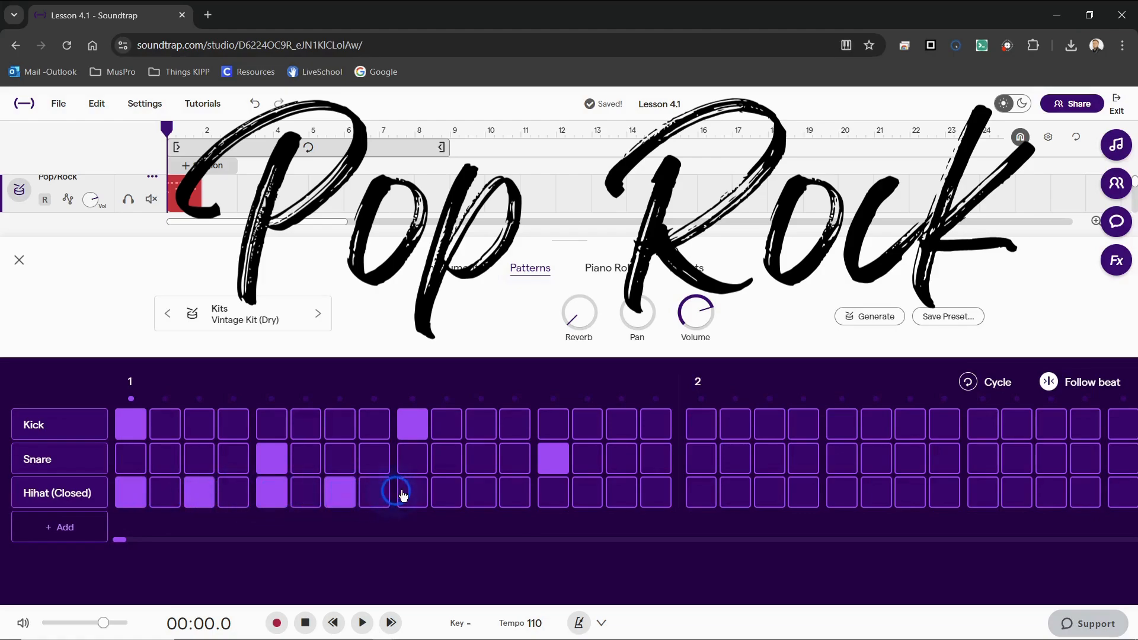
{"action": "left_click", "coordinate": [412, 492]}
{"action": "left_click", "coordinate": [481, 493]}
{"action": "left_click", "coordinate": [553, 493]}
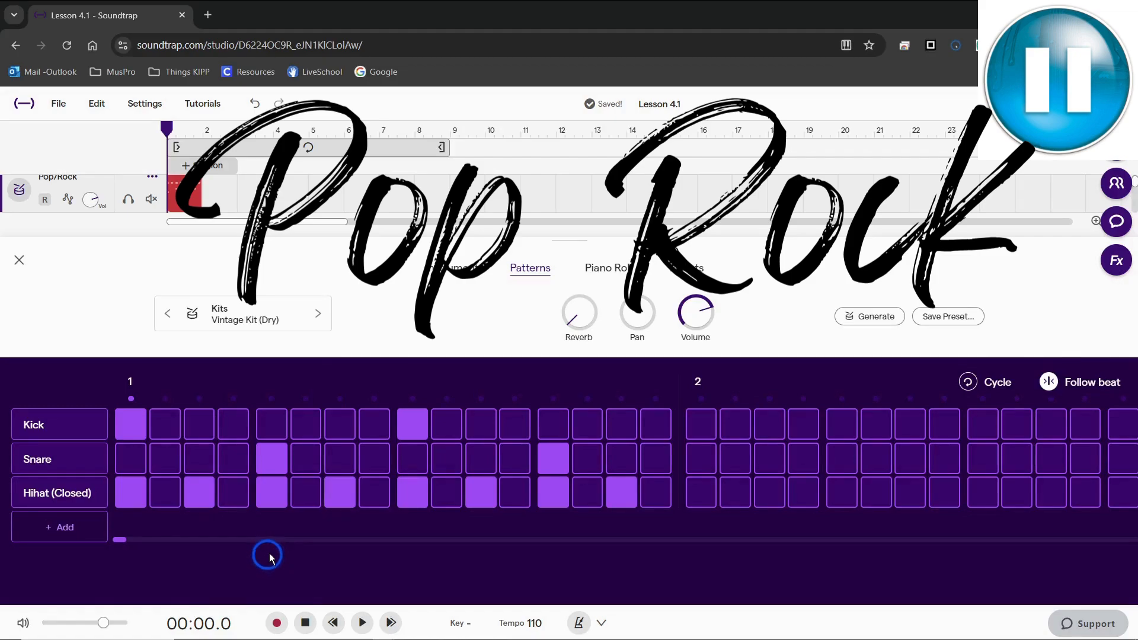
- Close the pattern editor and loop the Pop/Rock region so it fills bars 1 to 4
{"action": "left_click", "coordinate": [19, 260]}
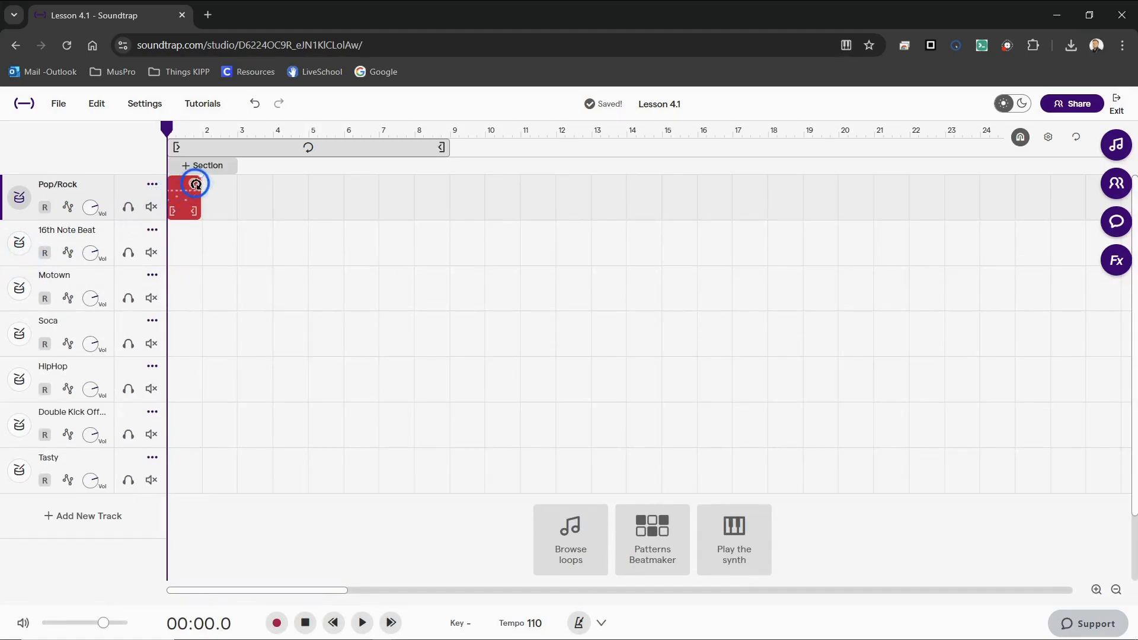
{"action": "left_click_drag", "start_coordinate": [223, 180], "coordinate": [266, 186]}
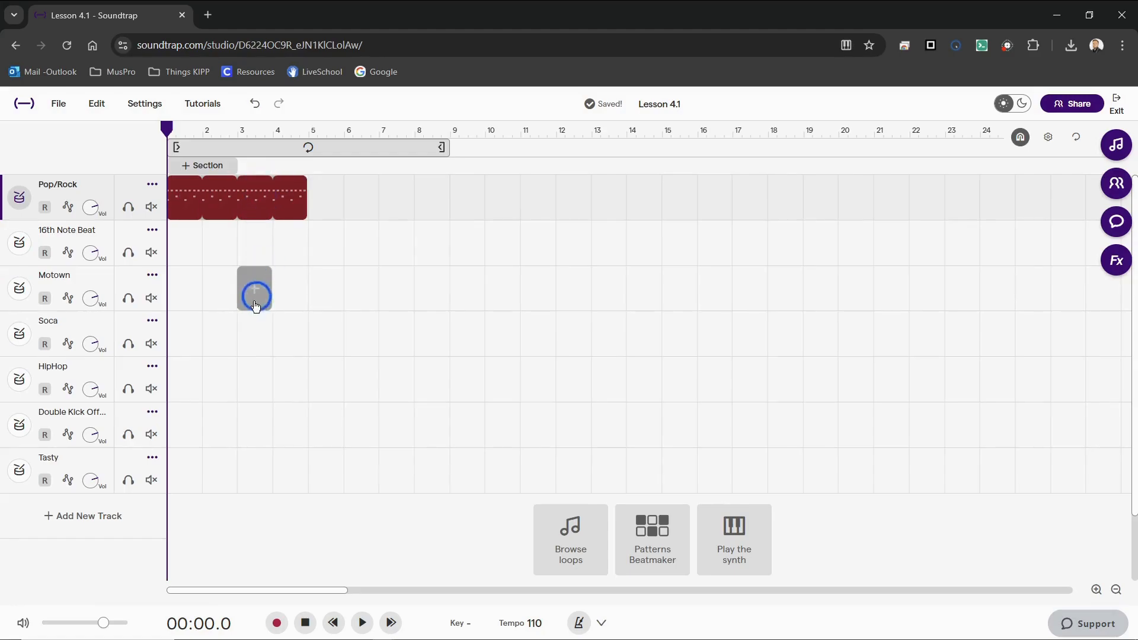
- In the 16th Note Beat track's pattern, place Kick hits on steps 1 and 9 of bar 1
{"action": "left_click", "coordinate": [19, 243]}
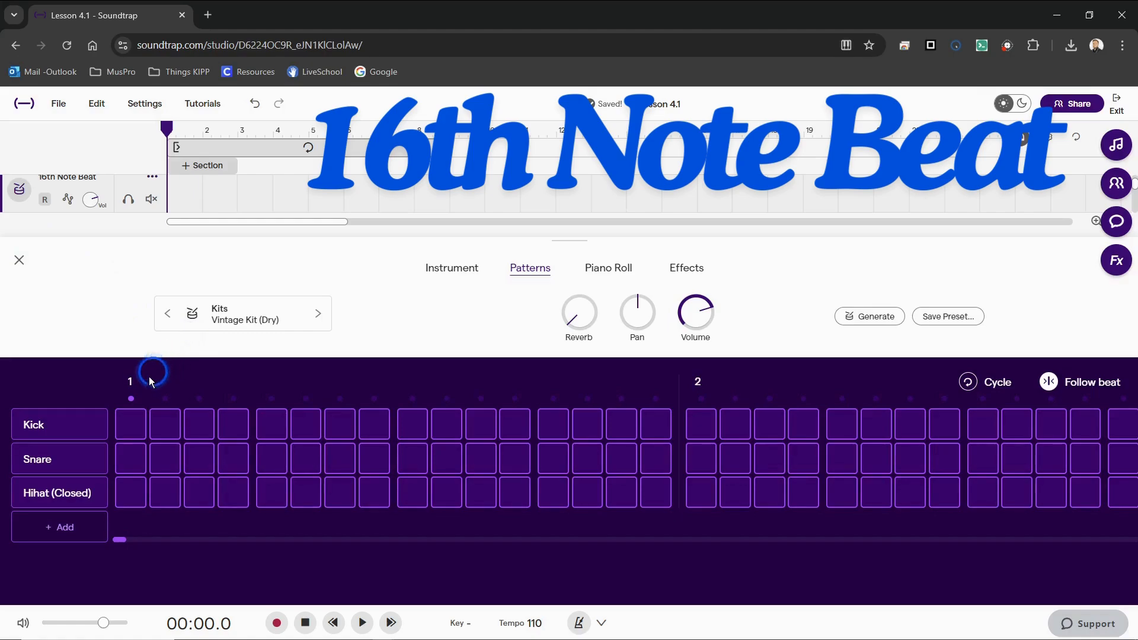
{"action": "left_click", "coordinate": [131, 425]}
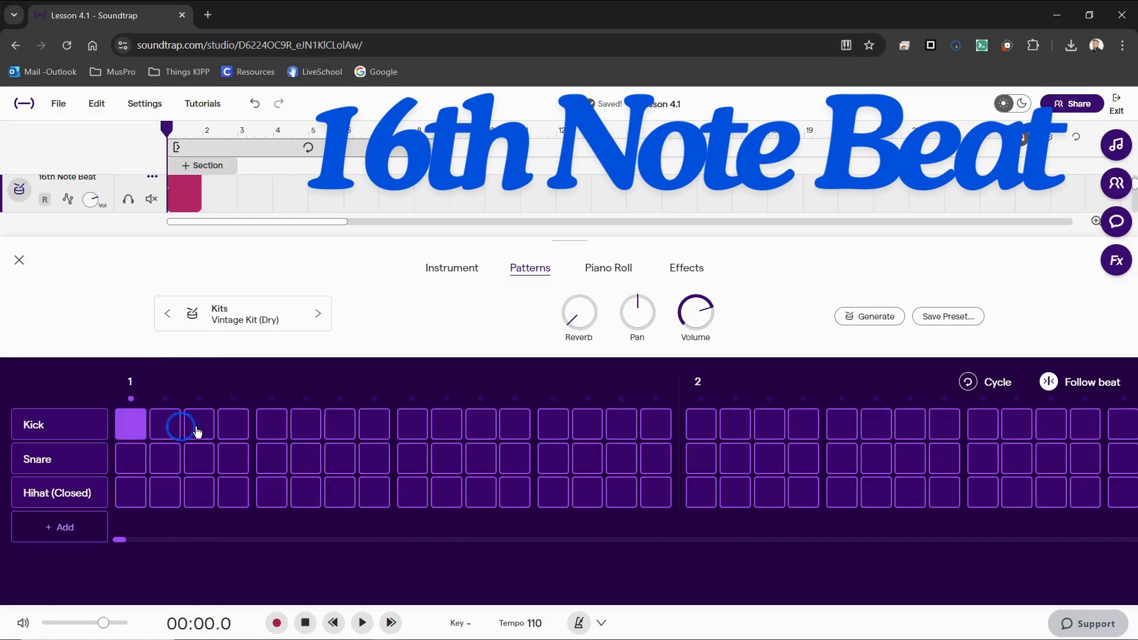
{"action": "left_click", "coordinate": [409, 427]}
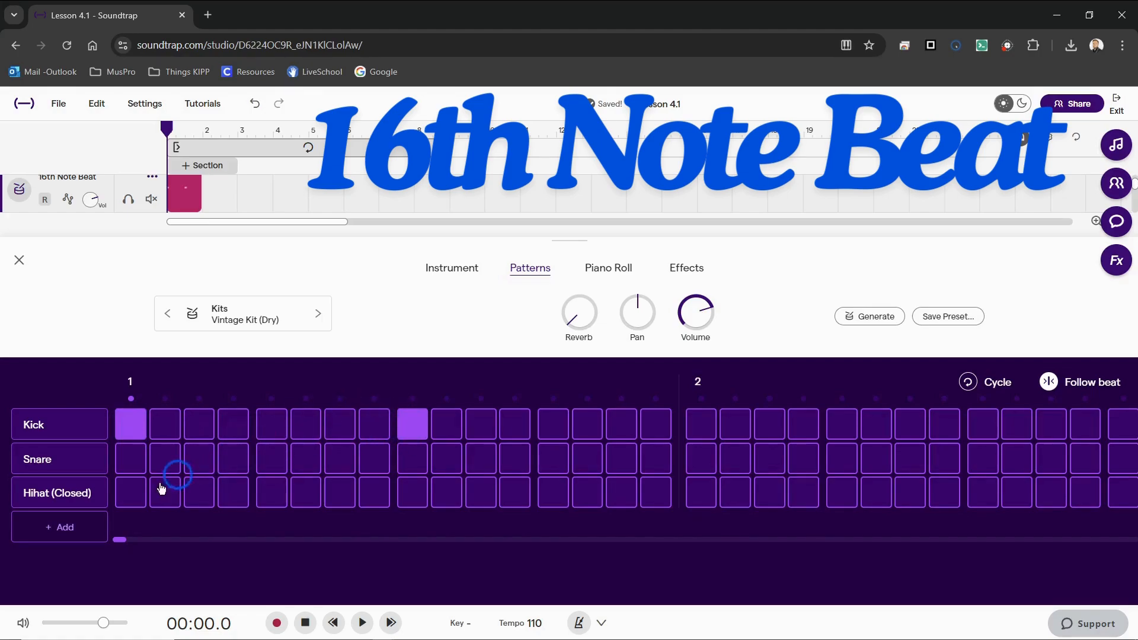
- Fill all 16 Hihat (Closed) steps of bar 1 in the 16th Note Beat pattern and place Snare hits on steps 5 and 13
{"action": "left_click", "coordinate": [165, 492]}
{"action": "left_click", "coordinate": [189, 500]}
{"action": "left_click", "coordinate": [132, 492]}
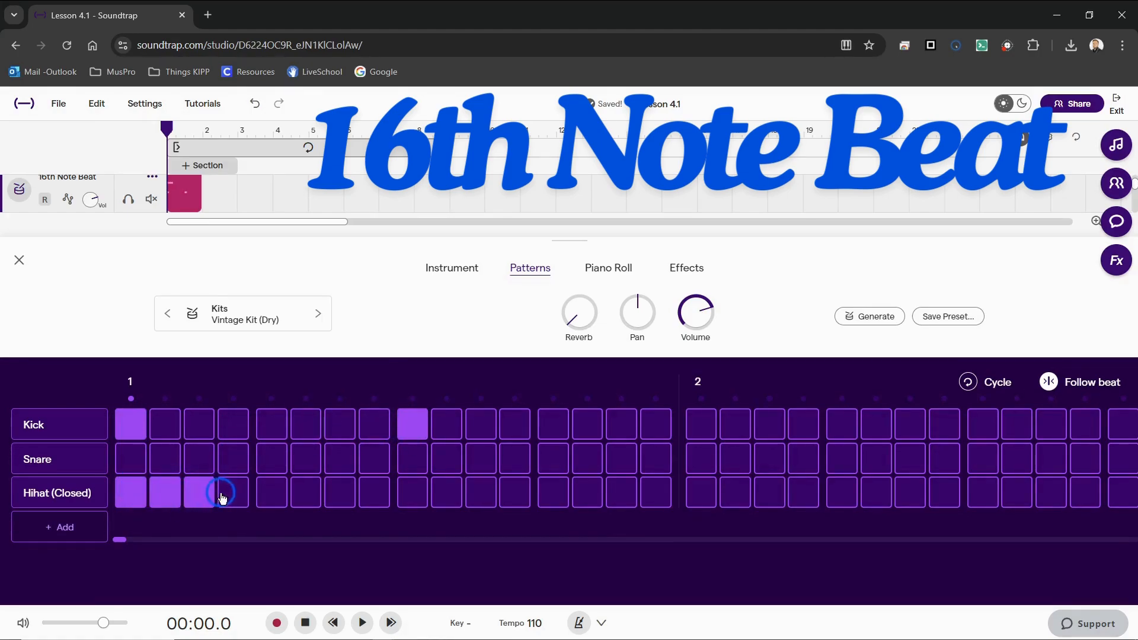
{"action": "left_click", "coordinate": [233, 492]}
{"action": "left_click", "coordinate": [272, 492]}
{"action": "left_click", "coordinate": [306, 492]}
{"action": "left_click", "coordinate": [342, 492]}
{"action": "left_click_drag", "start_coordinate": [373, 496], "coordinate": [665, 496]}
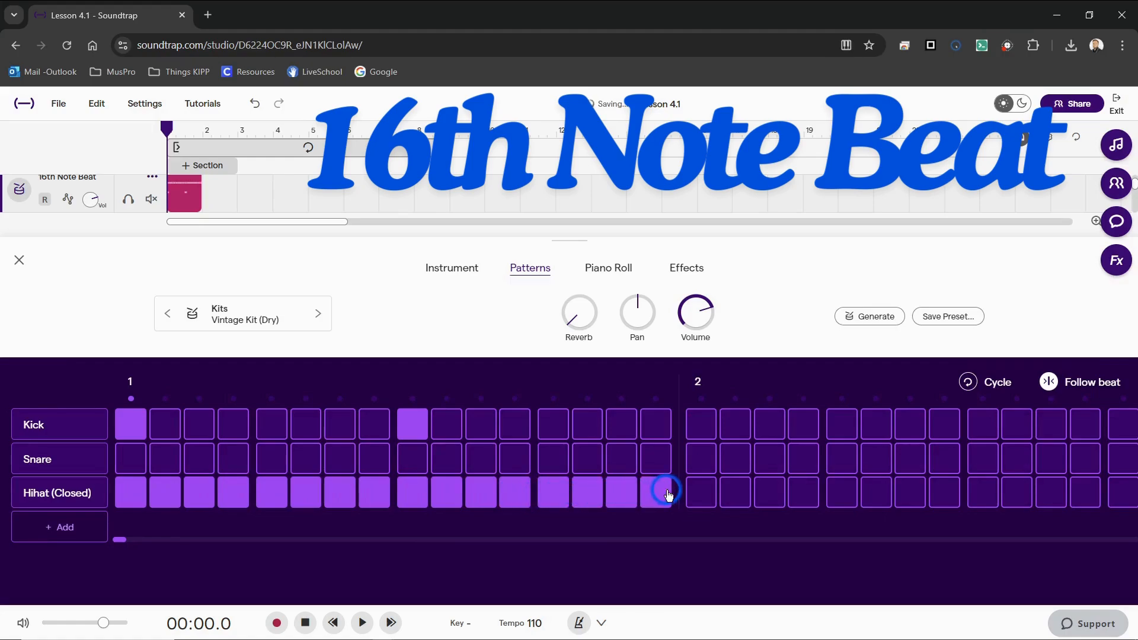
{"action": "left_click", "coordinate": [275, 458]}
{"action": "left_click", "coordinate": [557, 458]}
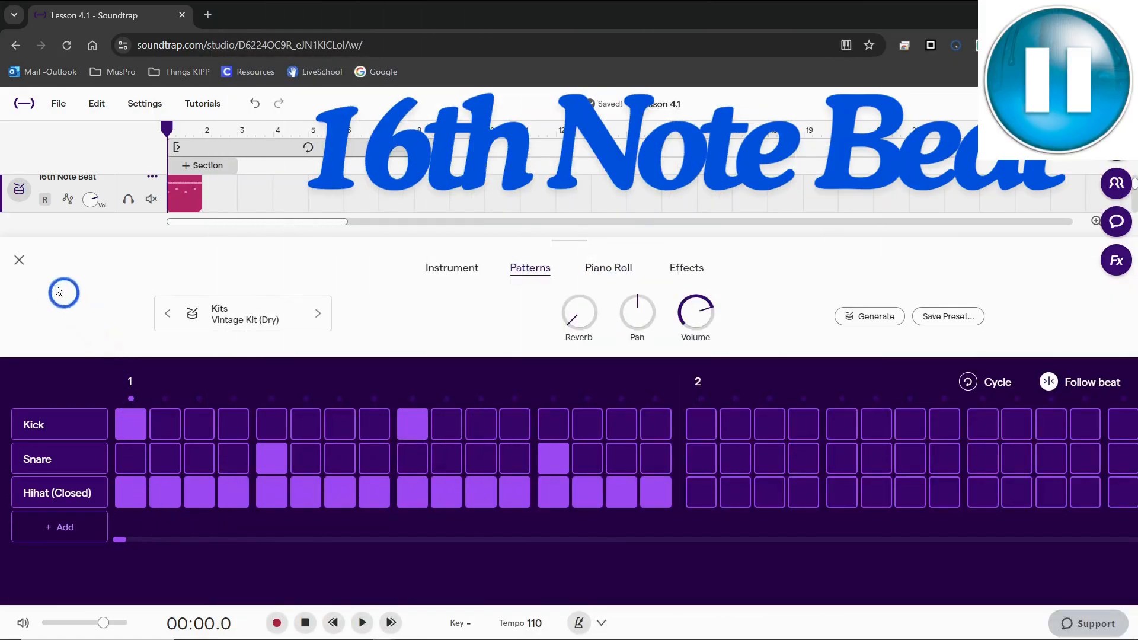
- Close the pattern editor and loop the 16th Note Beat region so it fills bars 1 to 4
{"action": "left_click", "coordinate": [17, 259]}
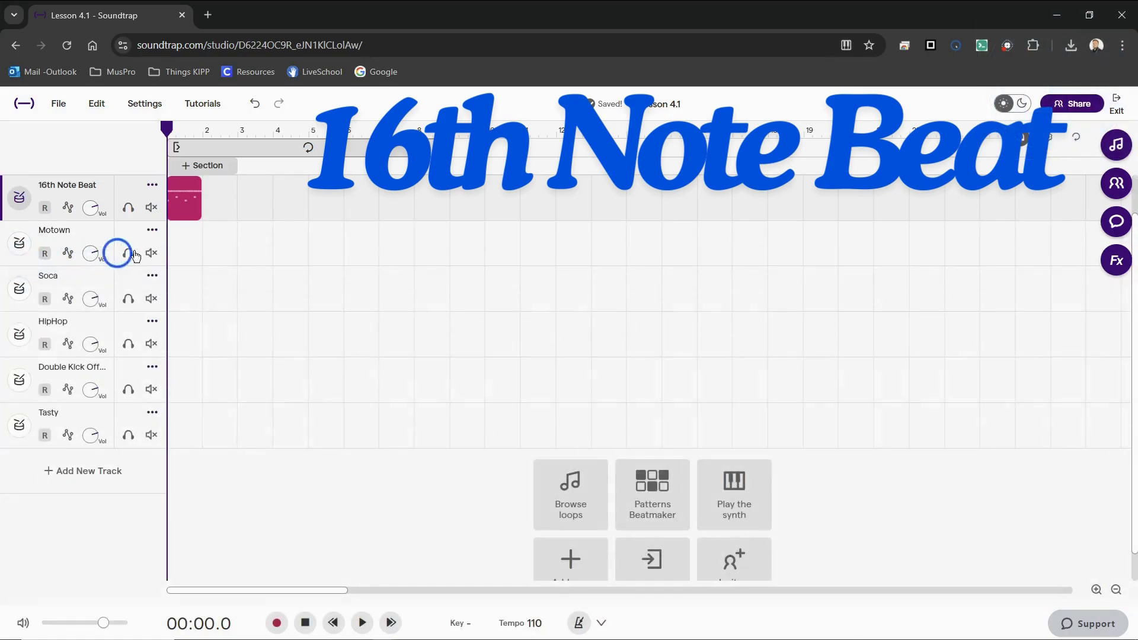
{"action": "scroll", "coordinate": [198, 217], "scroll_direction": "up", "scroll_amount": 2}
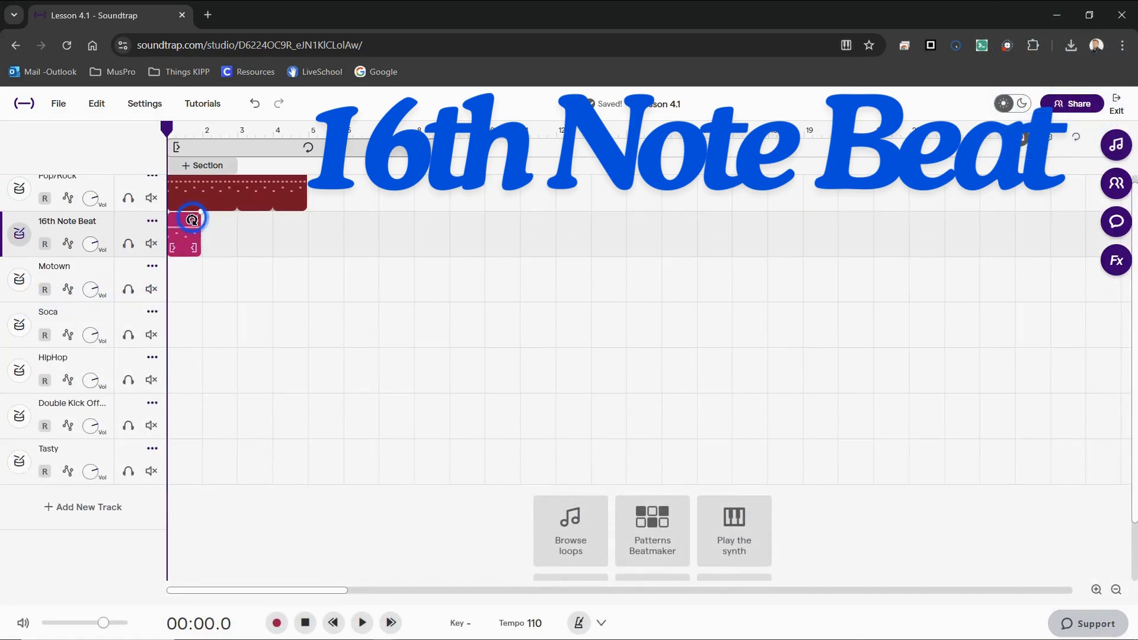
{"action": "left_click_drag", "start_coordinate": [195, 220], "coordinate": [301, 223]}
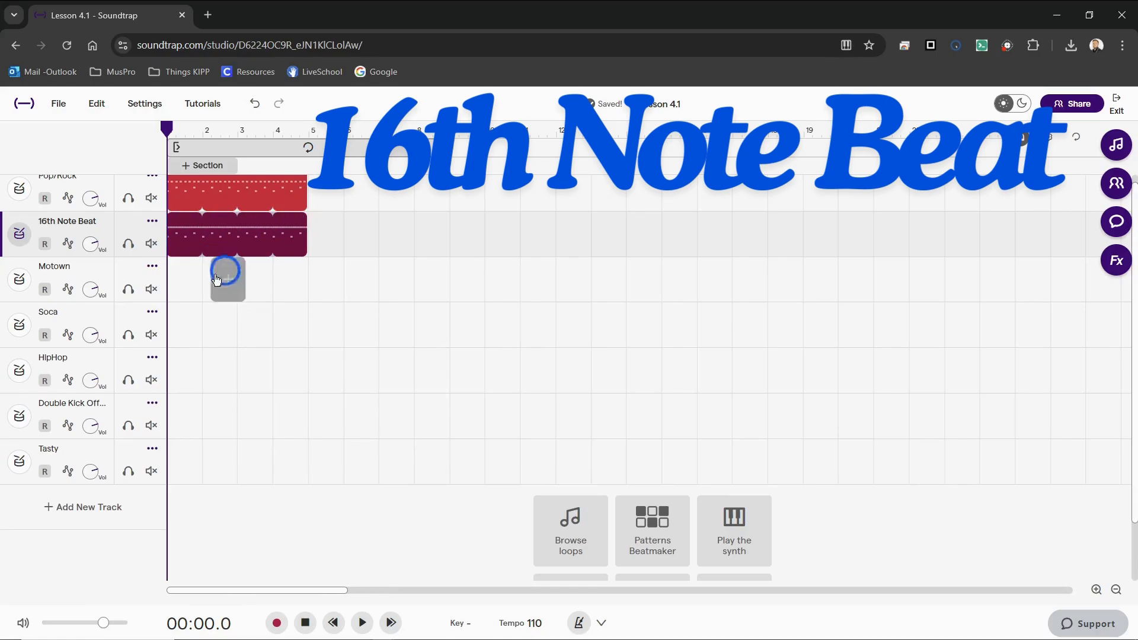
- In the Motown track's pattern, place Kick hits on steps 1, 11 and 15 of bar 1
{"action": "left_click", "coordinate": [18, 277]}
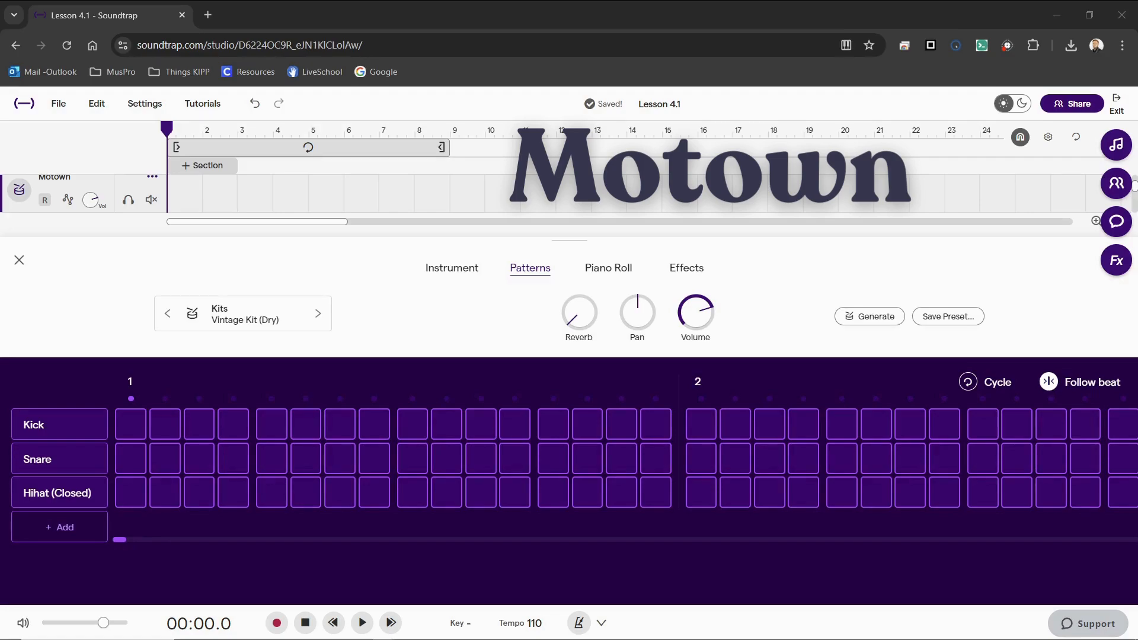
{"action": "left_click", "coordinate": [128, 429]}
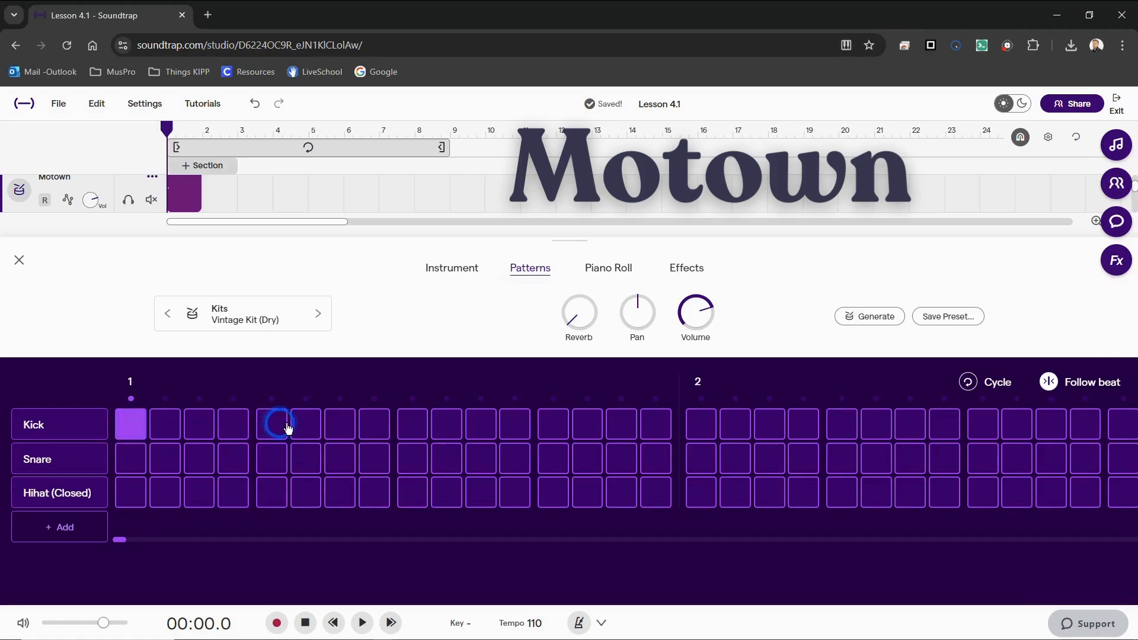
{"action": "left_click", "coordinate": [485, 428]}
{"action": "left_click", "coordinate": [625, 426]}
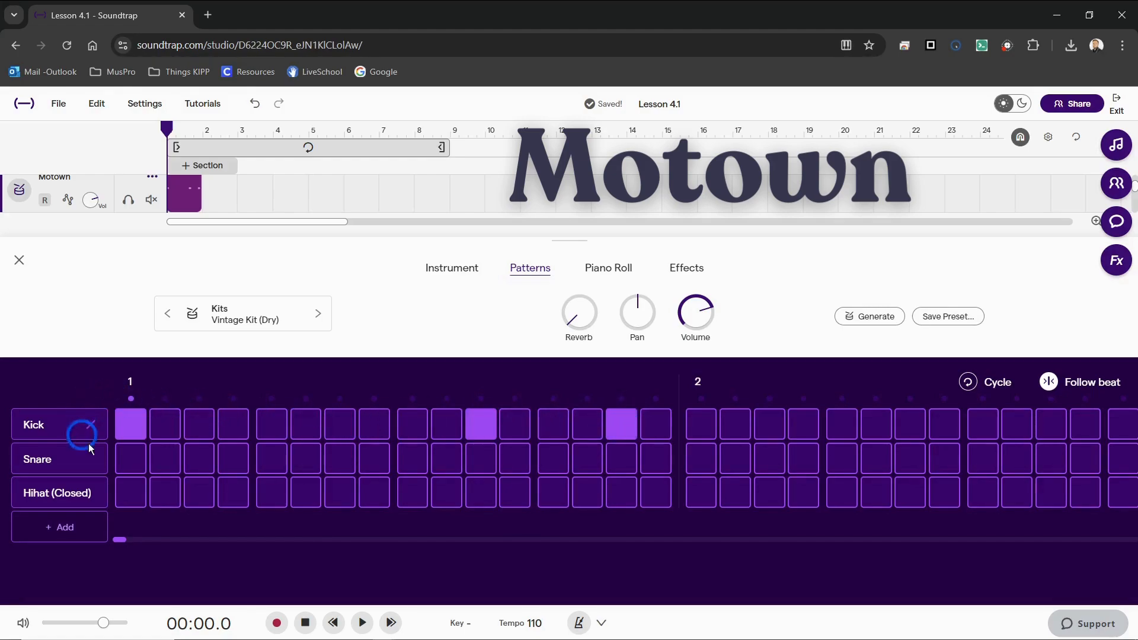
- Place Snare hits on steps 1, 5, 9 and 13 of bar 1 in the Motown pattern
{"action": "left_click", "coordinate": [138, 464]}
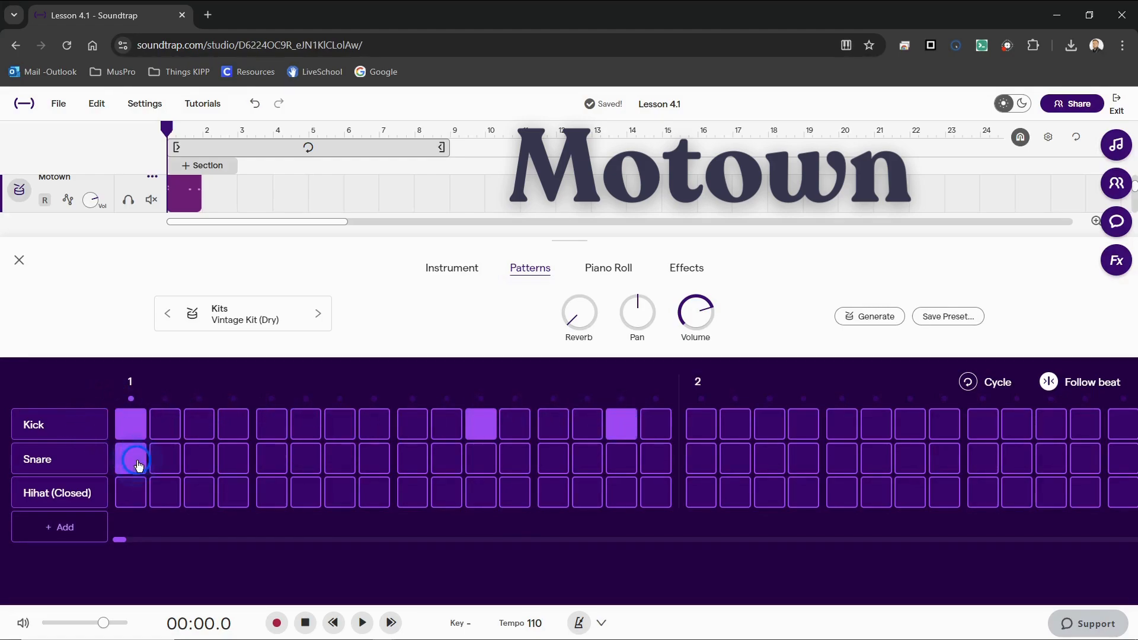
{"action": "left_click", "coordinate": [269, 469]}
{"action": "left_click", "coordinate": [404, 462]}
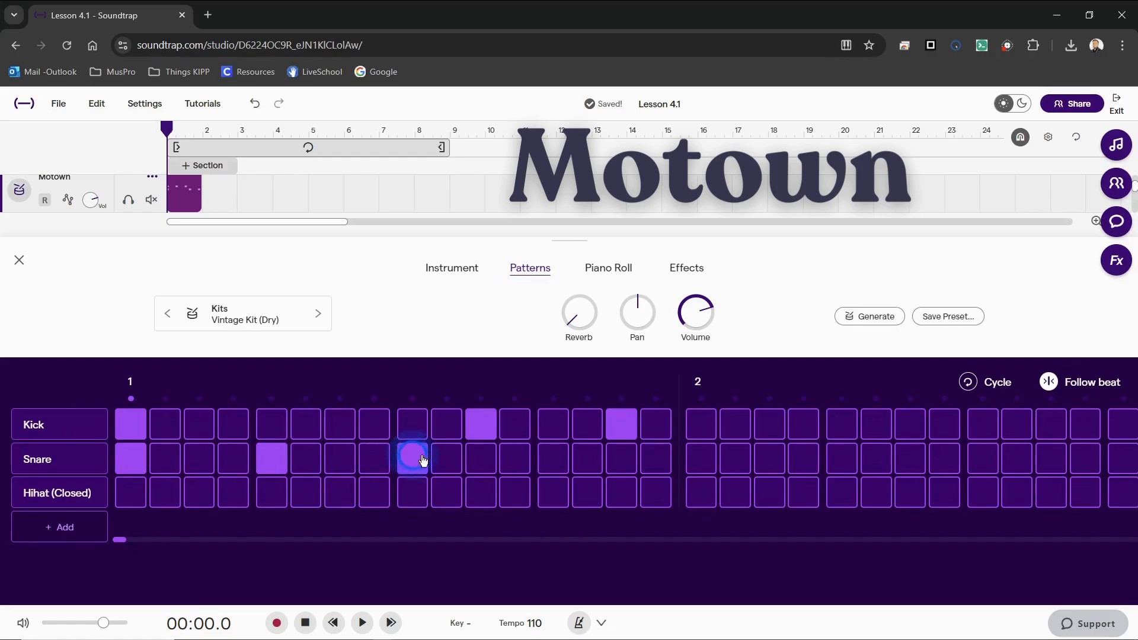
{"action": "left_click", "coordinate": [550, 466]}
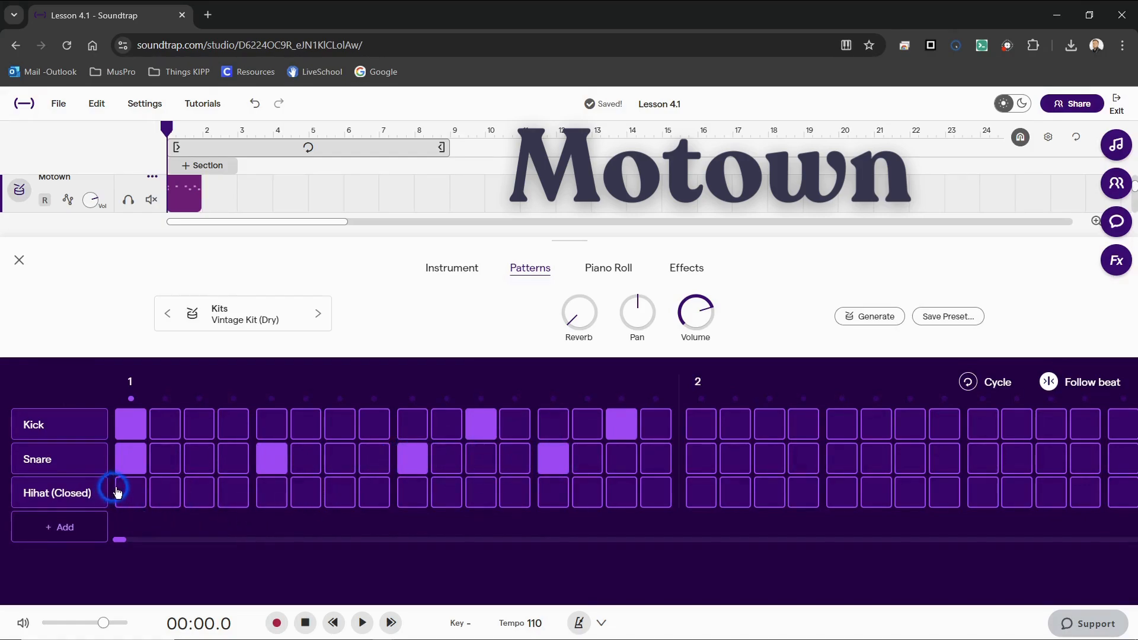
- Fill the Motown pattern's Hihat (Closed) row with eighth notes on the odd steps of bar 1
{"action": "left_click", "coordinate": [135, 496]}
{"action": "left_click", "coordinate": [204, 498]}
{"action": "left_click", "coordinate": [272, 492]}
{"action": "left_click", "coordinate": [341, 492]}
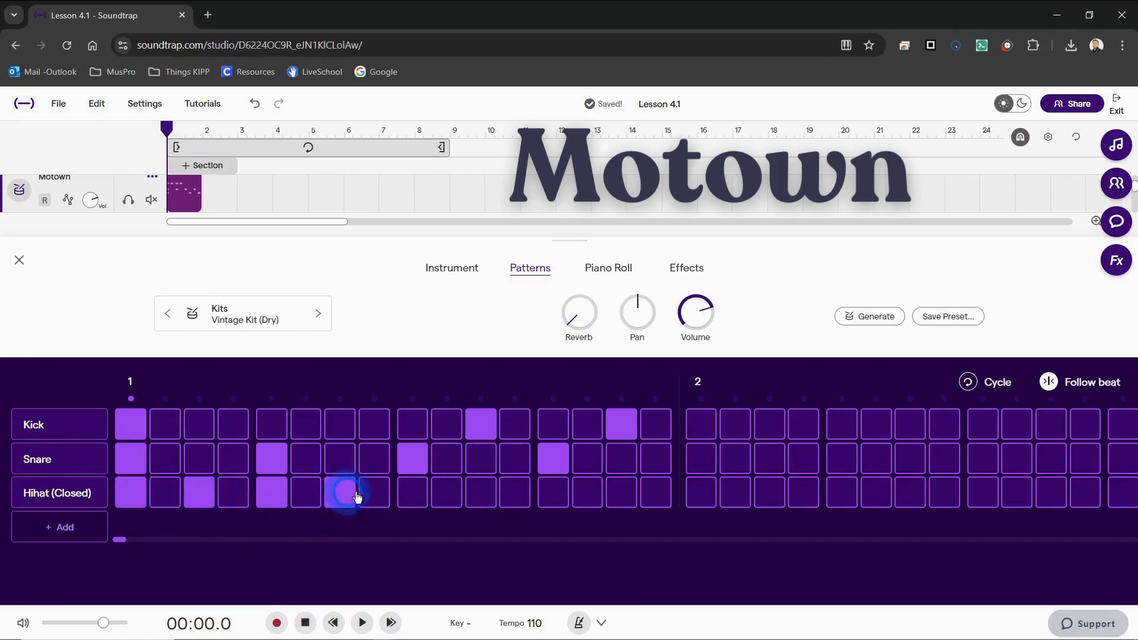
{"action": "left_click", "coordinate": [425, 496]}
{"action": "left_click", "coordinate": [481, 493]}
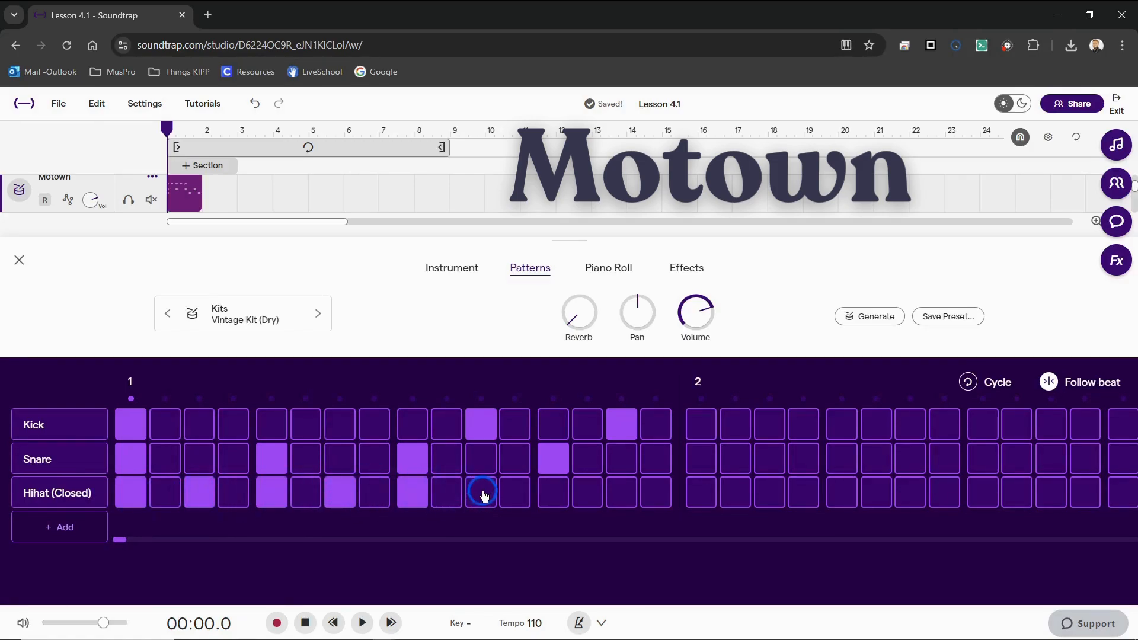
{"action": "left_click", "coordinate": [620, 493]}
- Close the pattern editor and loop the Motown region so it fills bars 1 to 4
{"action": "left_click", "coordinate": [19, 264]}
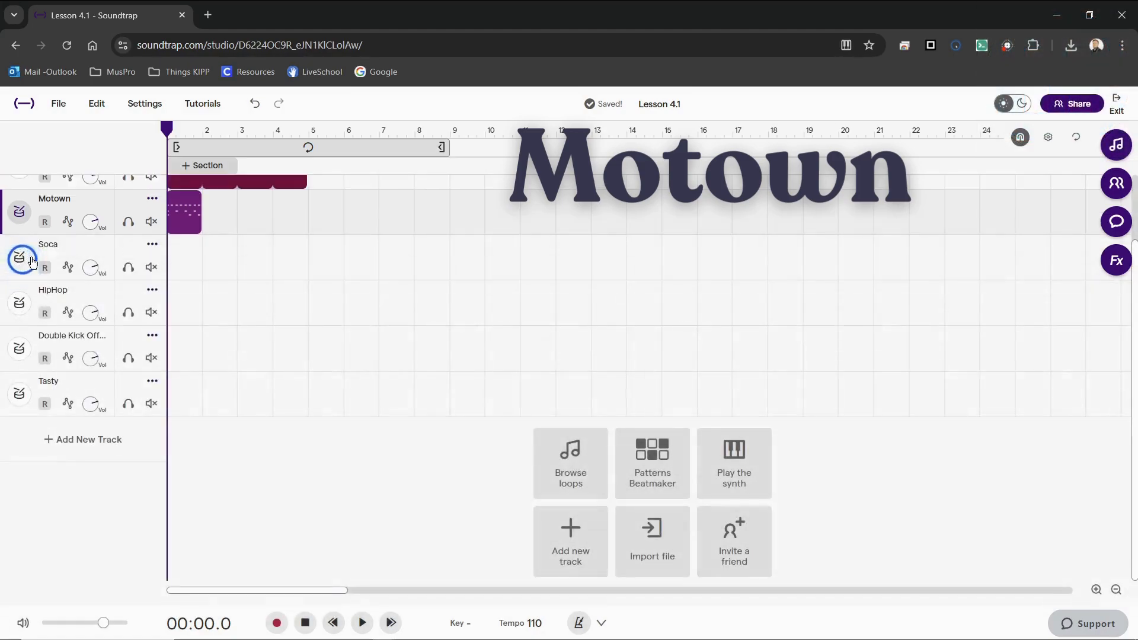
{"action": "left_click", "coordinate": [186, 209]}
{"action": "left_click_drag", "start_coordinate": [195, 201], "coordinate": [301, 195]}
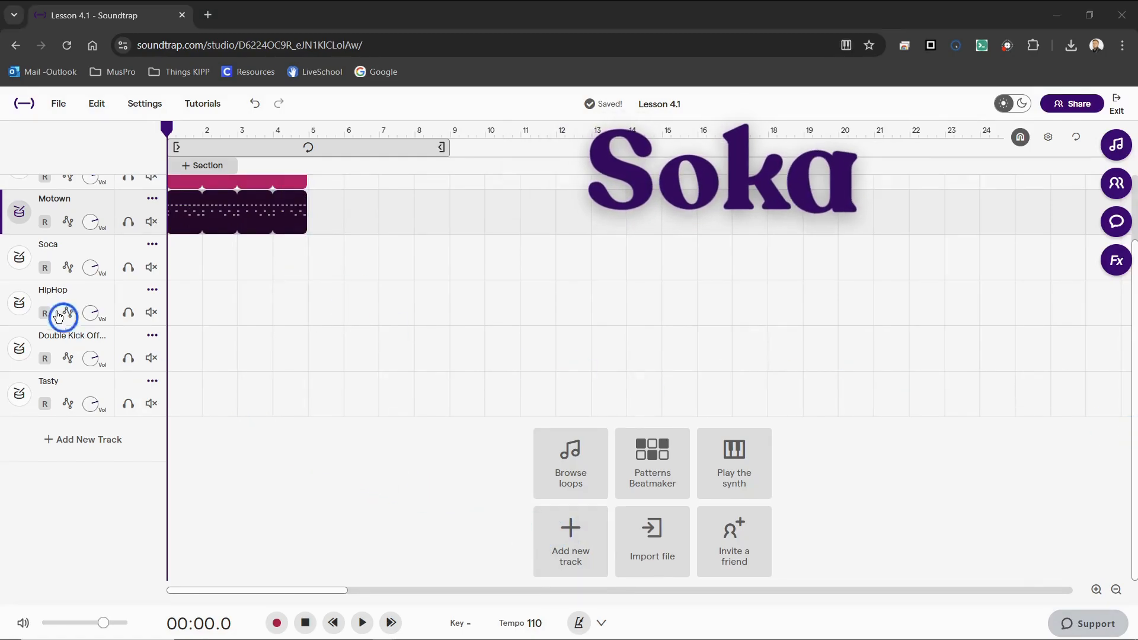
- In the Soca track's pattern, place Kick hits on steps 1, 5, 9 and 13 of bar 1
{"action": "left_click", "coordinate": [20, 257]}
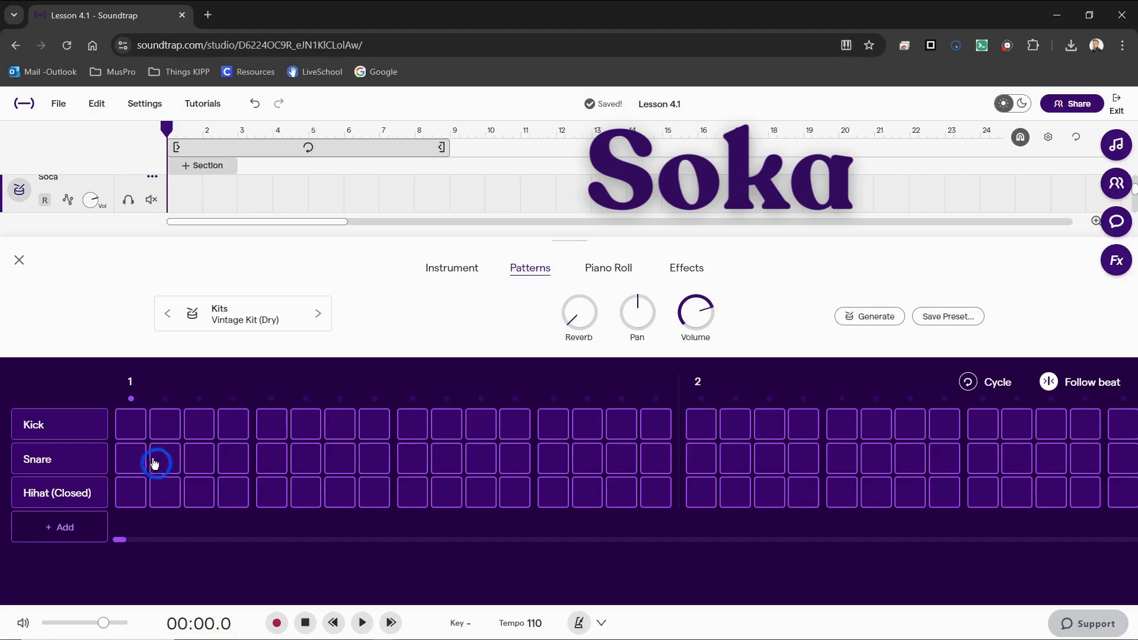
{"action": "left_click", "coordinate": [134, 422]}
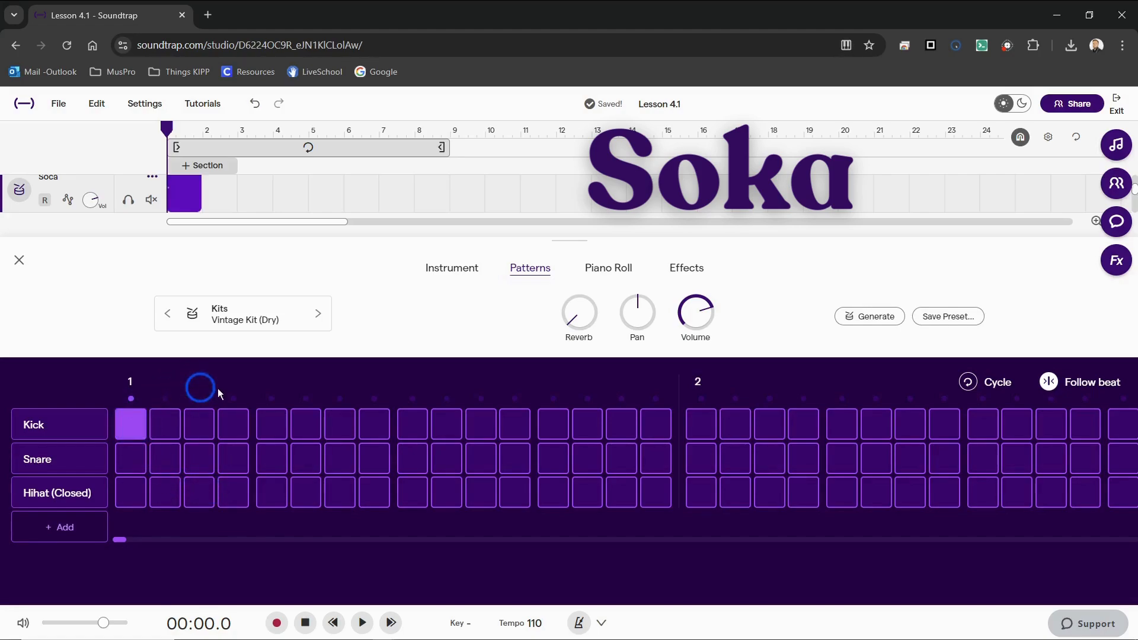
{"action": "left_click", "coordinate": [268, 422]}
{"action": "left_click", "coordinate": [415, 425]}
{"action": "left_click", "coordinate": [558, 425]}
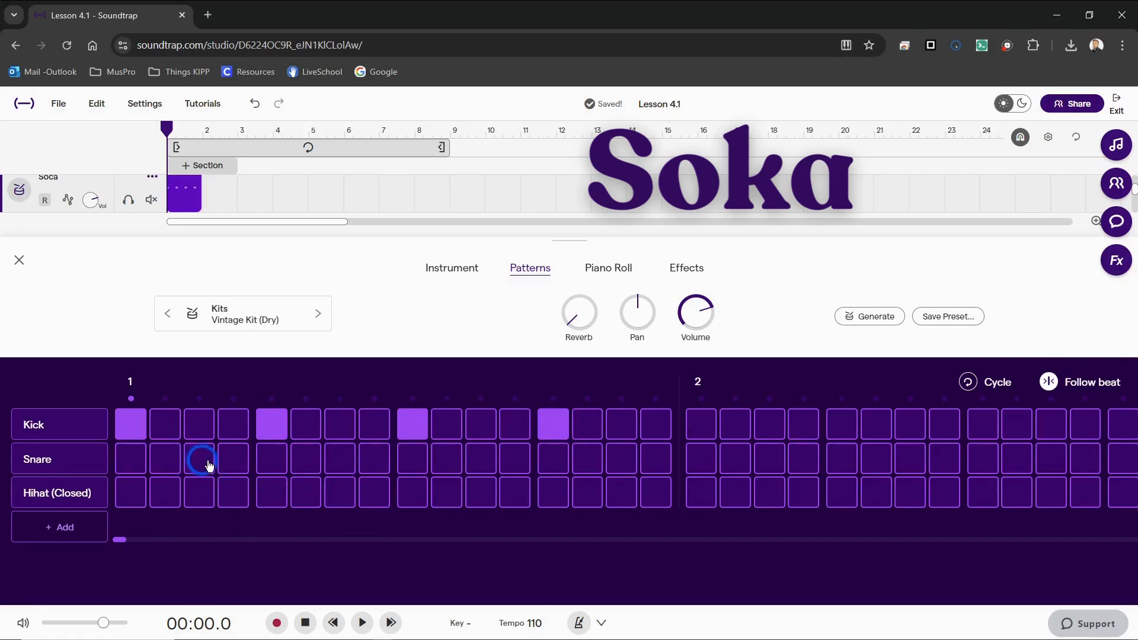
- Place Snare hits on steps 4, 7, 12 and 15 of bar 1 in the Soca pattern
{"action": "left_click", "coordinate": [232, 462]}
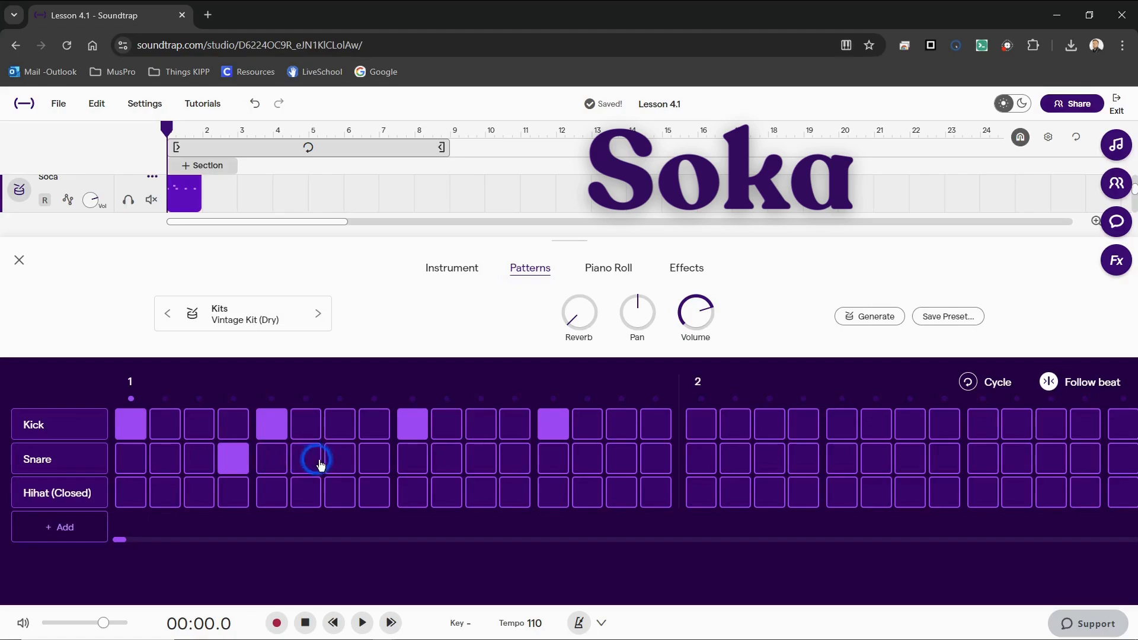
{"action": "left_click", "coordinate": [340, 461]}
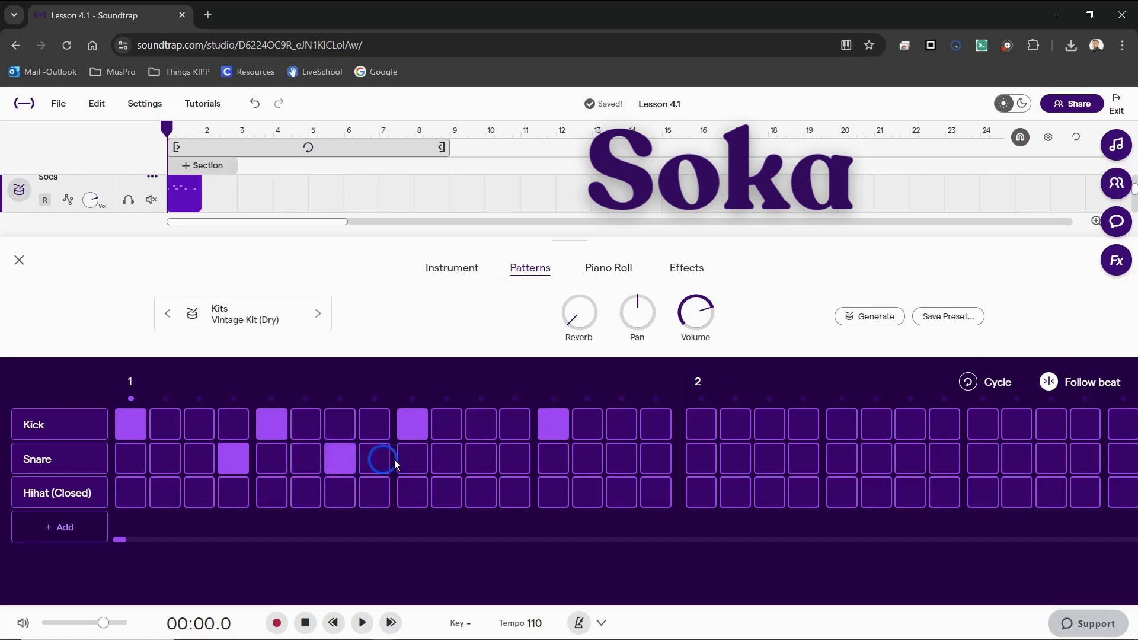
{"action": "left_click", "coordinate": [513, 460]}
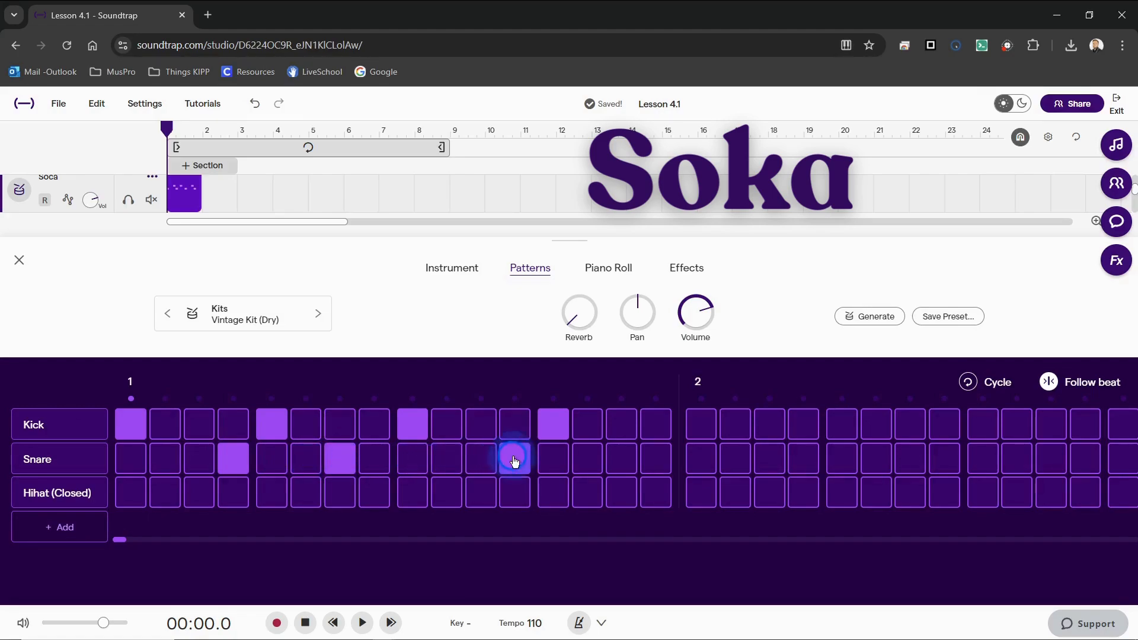
{"action": "left_click", "coordinate": [620, 463]}
{"action": "left_click", "coordinate": [526, 497]}
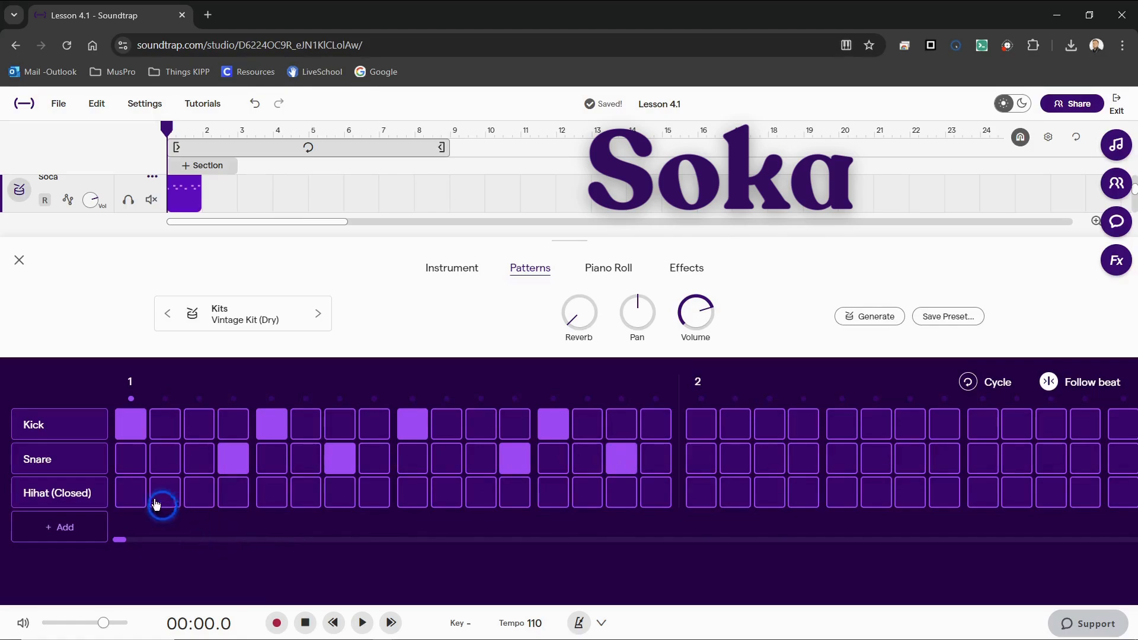
- Fill the Soca pattern's Hihat (Closed) row with eighth notes on every odd step from 1 to 15 of bar 1
{"action": "left_click", "coordinate": [132, 492]}
{"action": "left_click", "coordinate": [199, 493]}
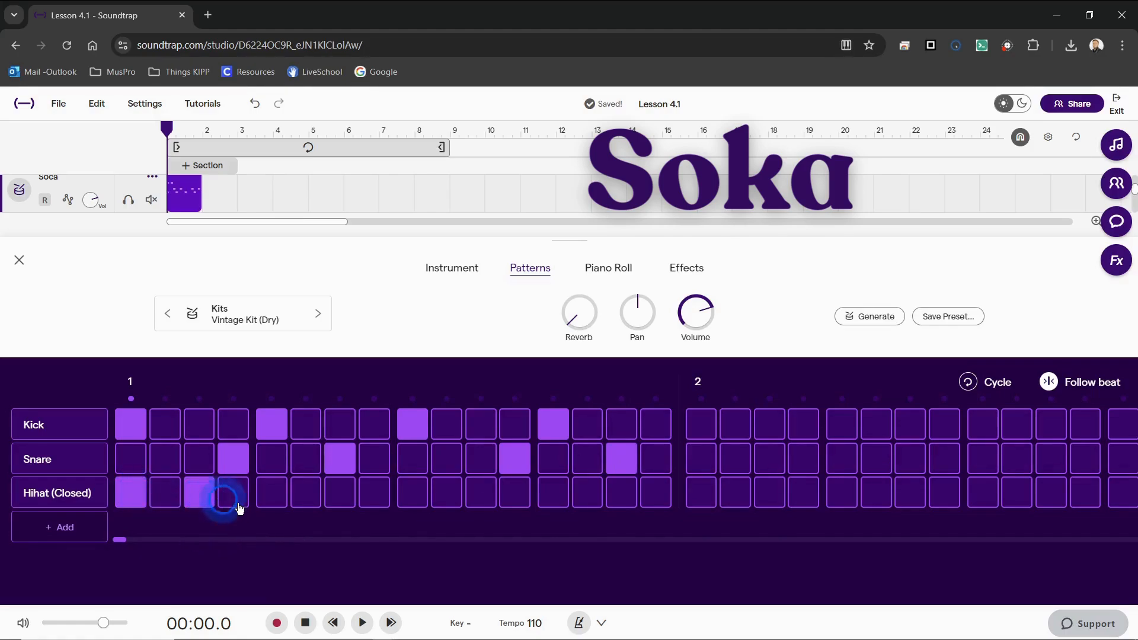
{"action": "left_click", "coordinate": [270, 500]}
{"action": "left_click", "coordinate": [341, 497]}
{"action": "left_click", "coordinate": [413, 495]}
{"action": "left_click", "coordinate": [478, 494]}
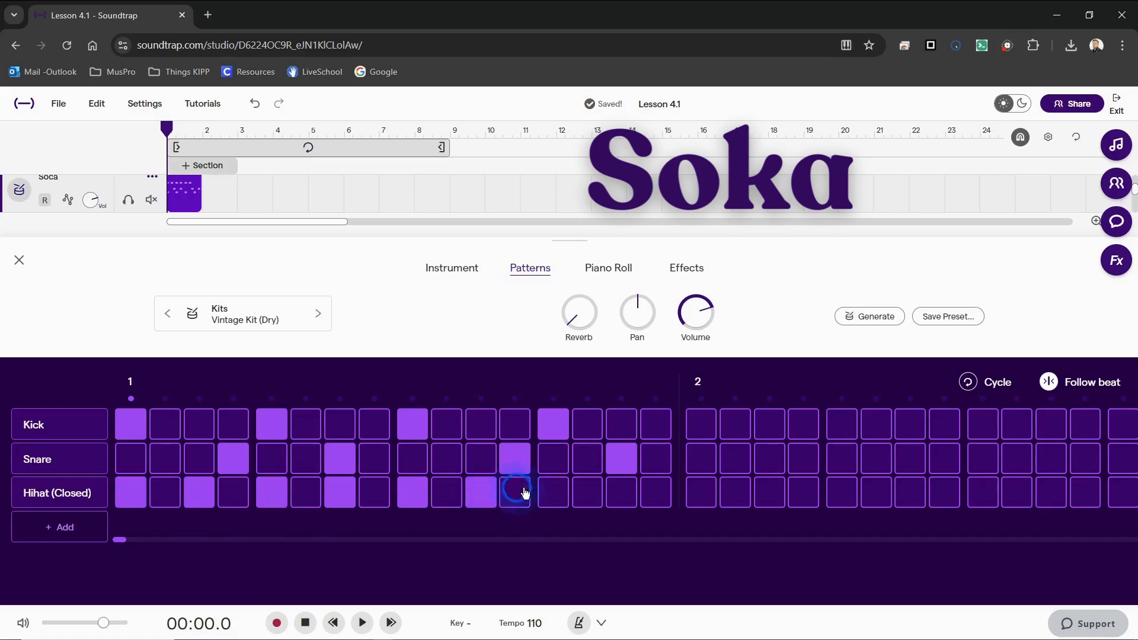
{"action": "left_click", "coordinate": [554, 492]}
{"action": "left_click", "coordinate": [617, 492]}
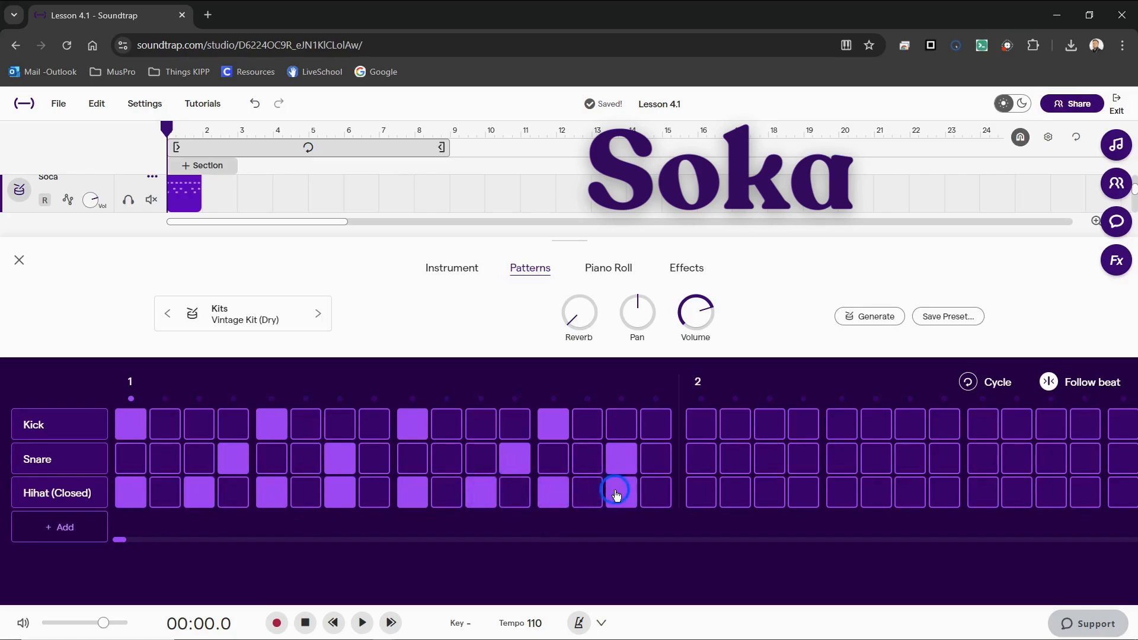
- Close the pattern editor and loop the Soca region so it fills bars 1 to 4
{"action": "left_click", "coordinate": [21, 265]}
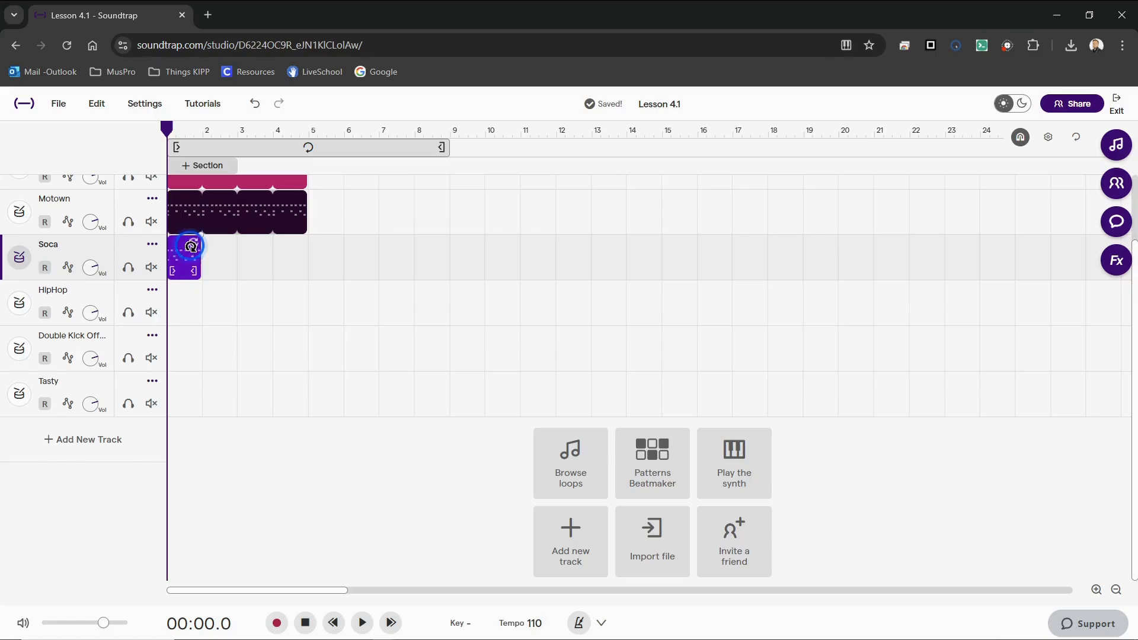
{"action": "left_click_drag", "start_coordinate": [193, 243], "coordinate": [296, 242]}
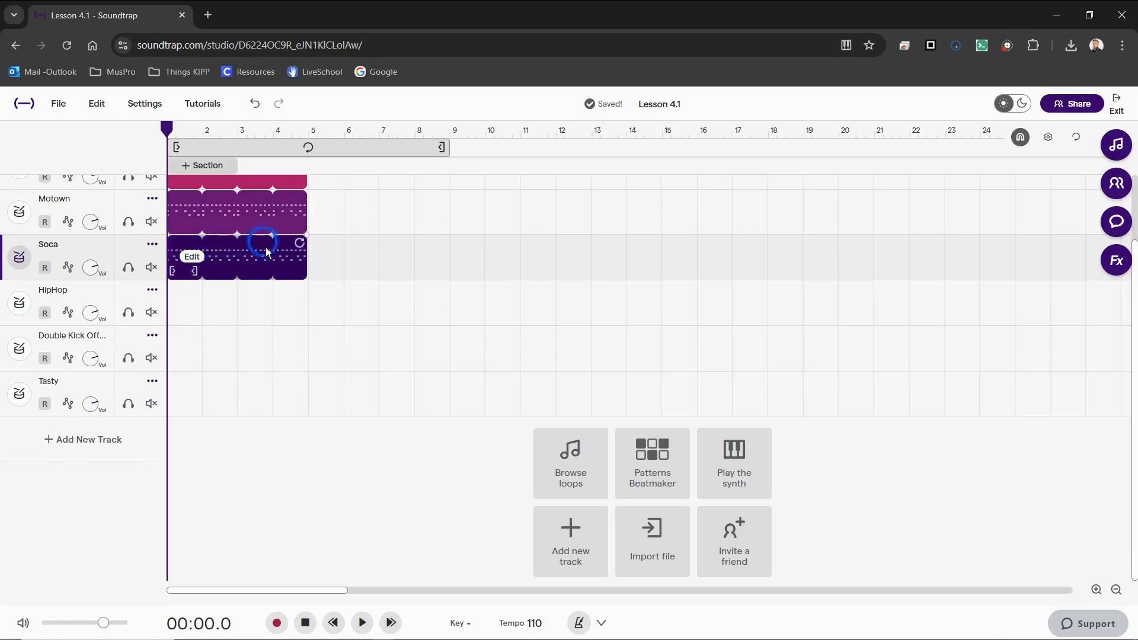
- In the HipHop track's pattern, place Kick hits on steps 1, 4 and 11 of both bar 1 and bar 2
{"action": "left_click", "coordinate": [18, 302]}
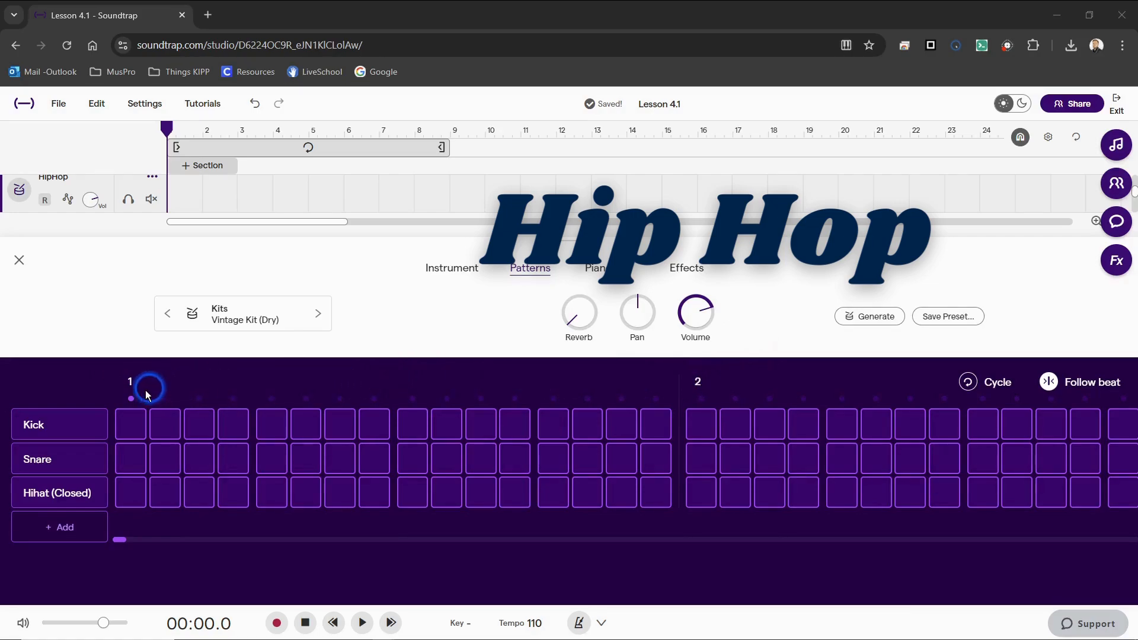
{"action": "left_click", "coordinate": [134, 424]}
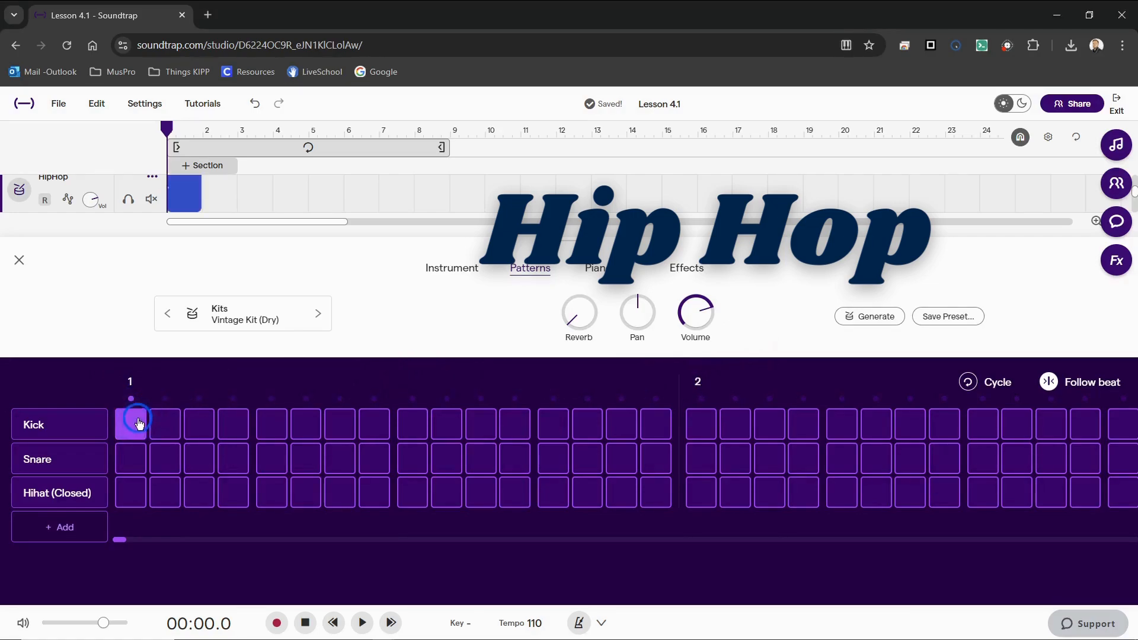
{"action": "left_click", "coordinate": [231, 431]}
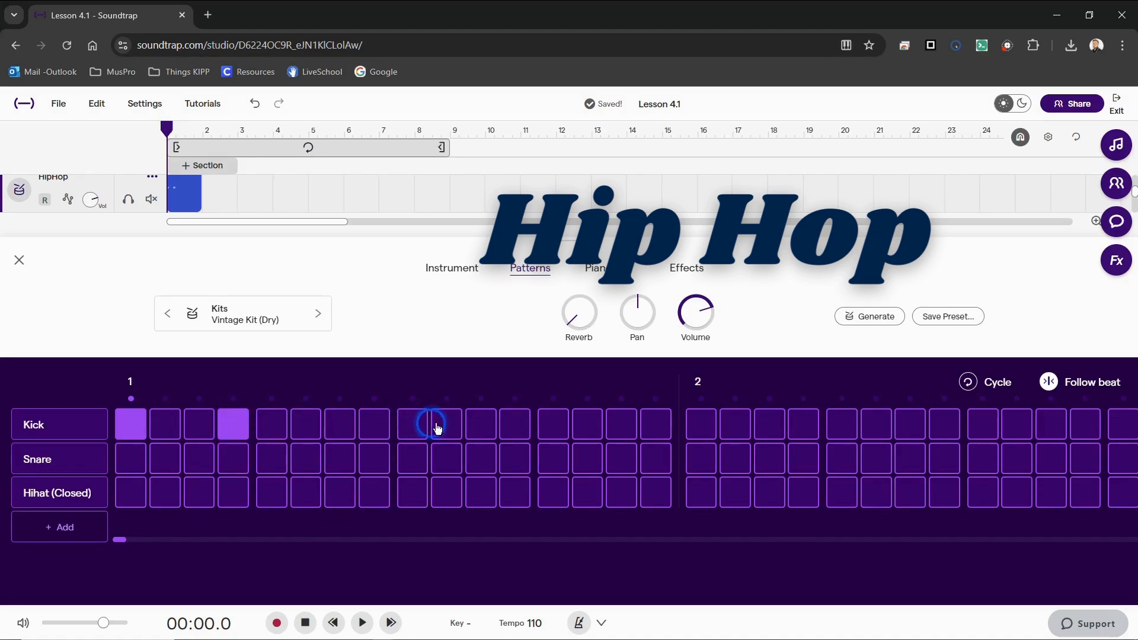
{"action": "left_click", "coordinate": [483, 428]}
{"action": "left_click", "coordinate": [705, 428]}
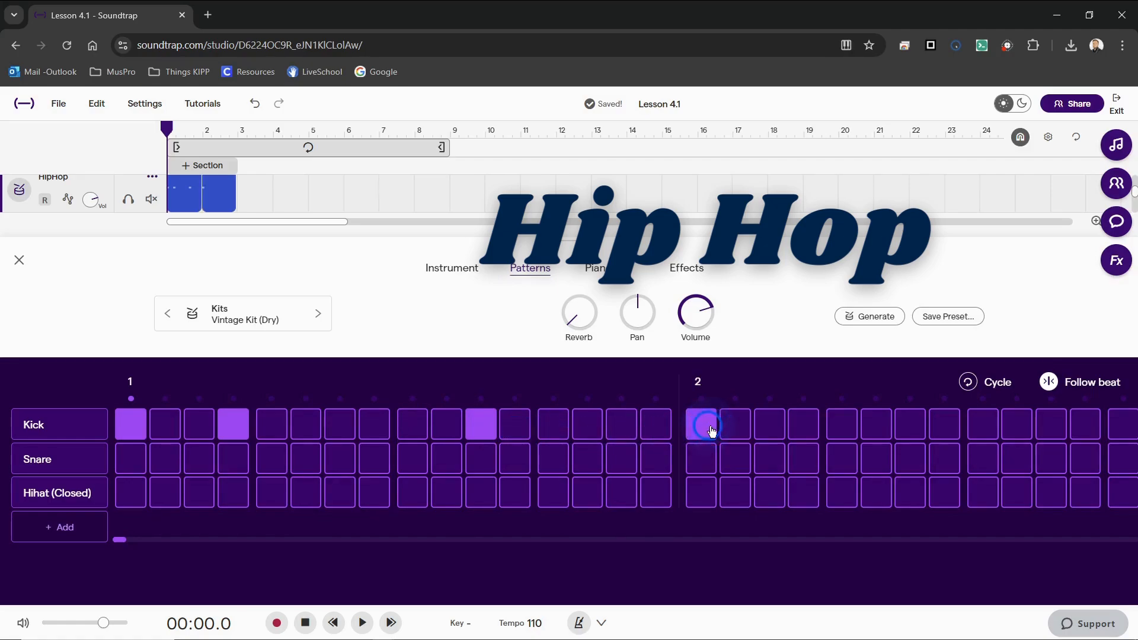
{"action": "left_click", "coordinate": [804, 425]}
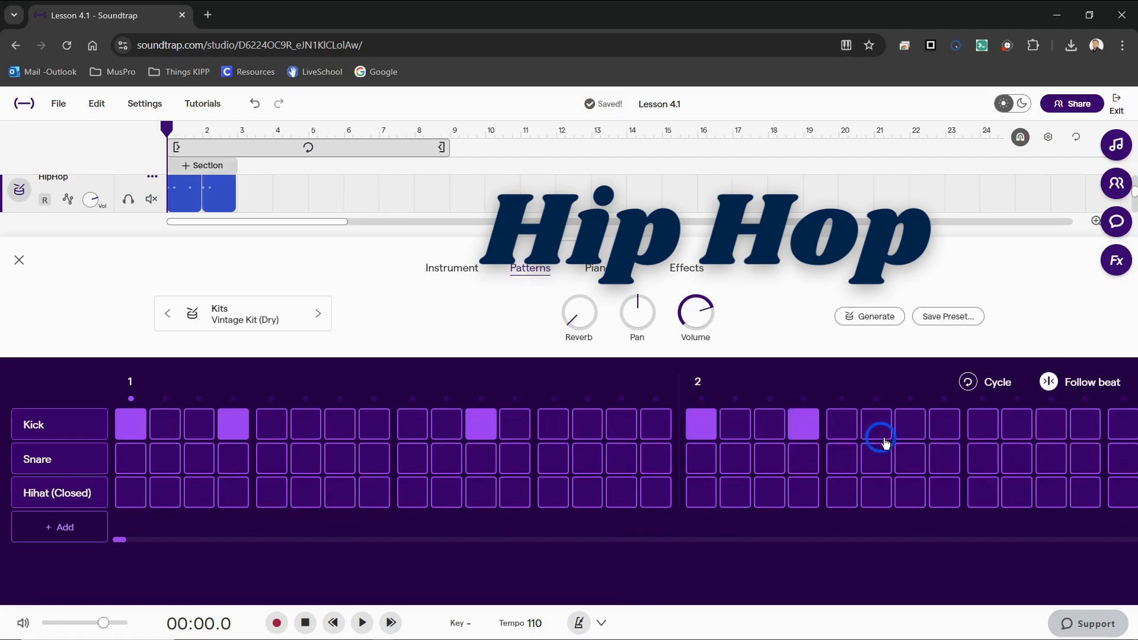
{"action": "key", "text": "shift"}
{"action": "scroll", "coordinate": [909, 451], "scroll_direction": "right", "scroll_amount": 3}
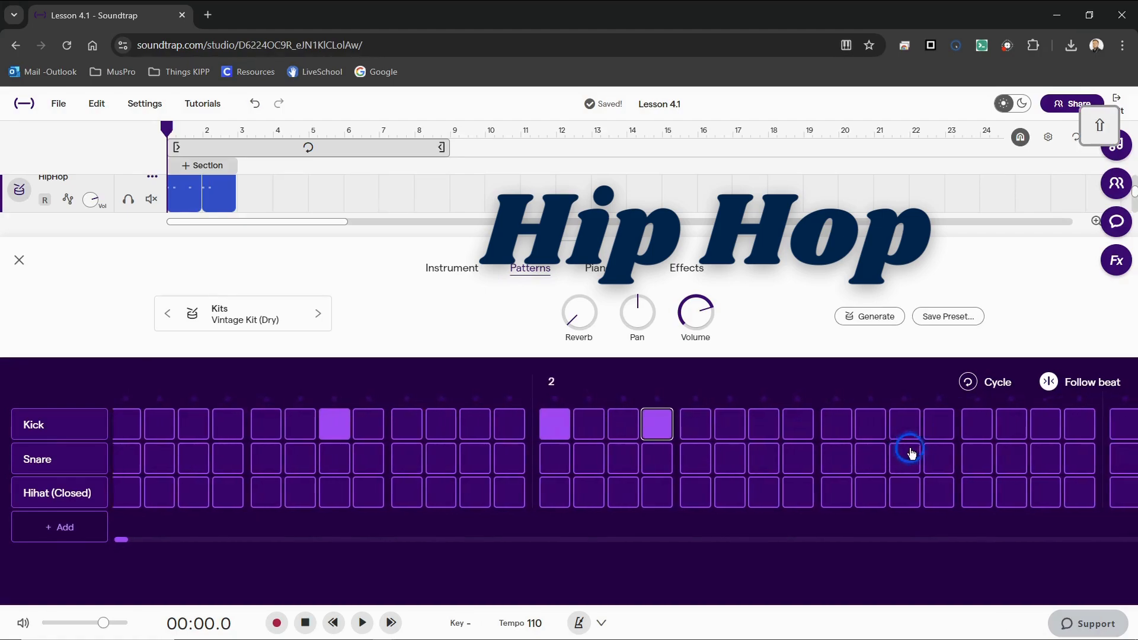
{"action": "scroll", "coordinate": [889, 445], "scroll_direction": "right", "scroll_amount": 2}
{"action": "left_click", "coordinate": [842, 431]}
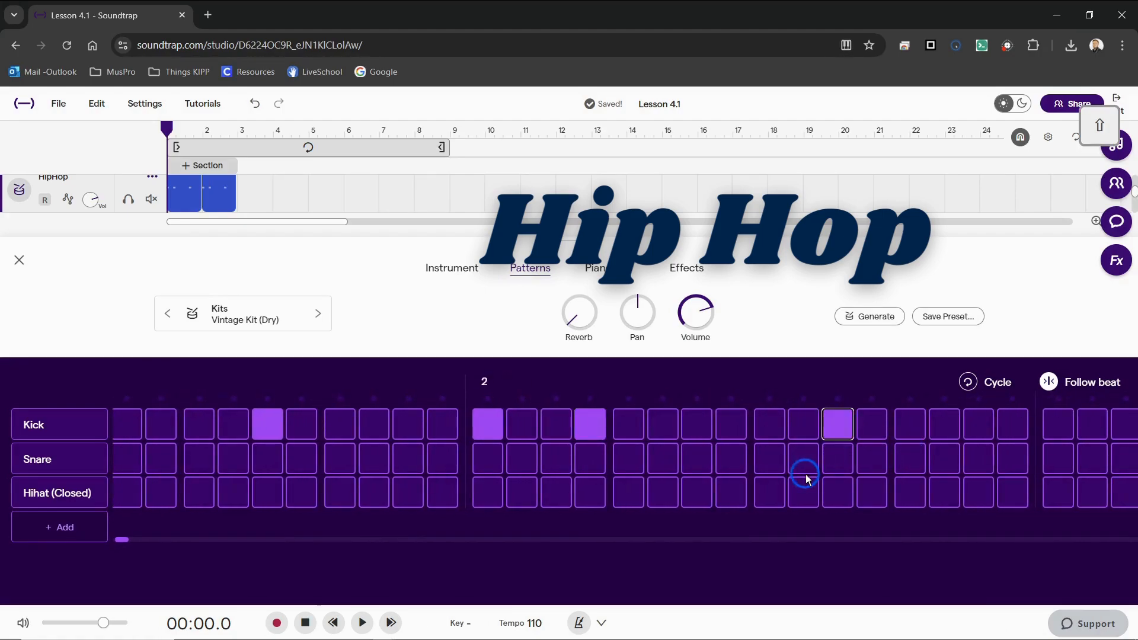
- Place Snare hits in the HipHop pattern on steps 5 and 13 of bar 1 and steps 5, 13 and 16 of bar 2
{"action": "scroll", "coordinate": [808, 474], "scroll_direction": "left", "scroll_amount": 5}
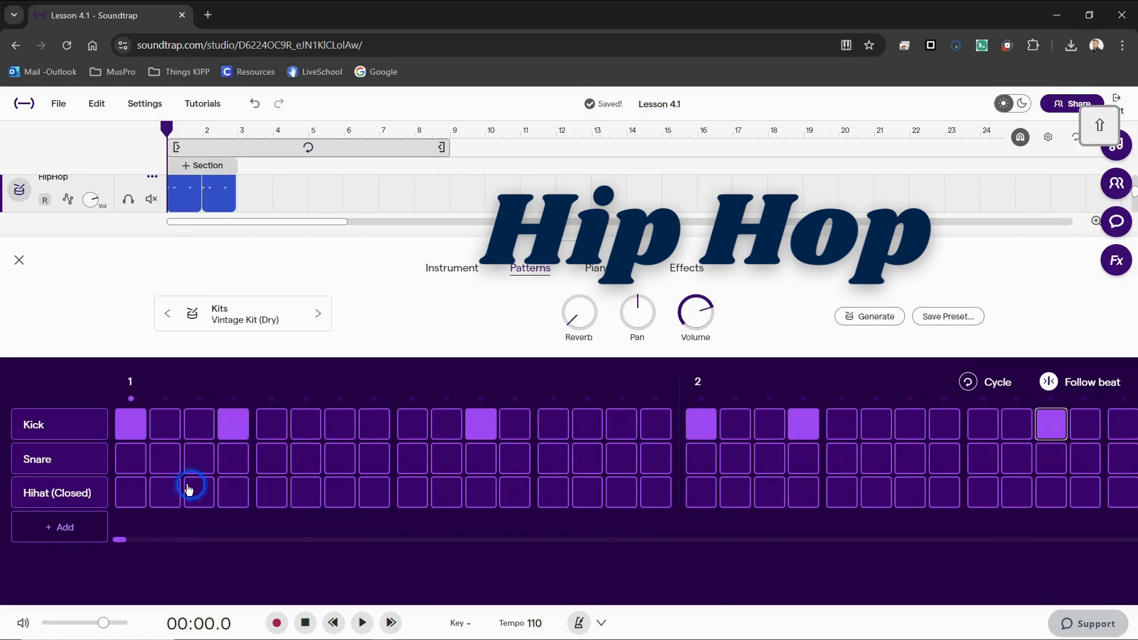
{"action": "left_click", "coordinate": [272, 464]}
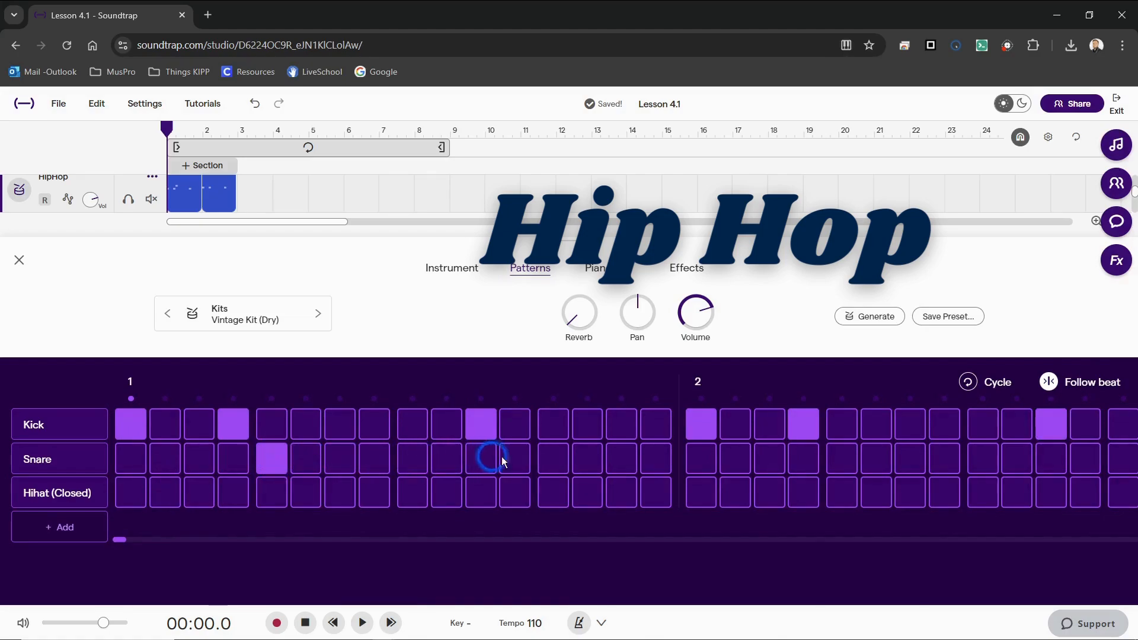
{"action": "left_click", "coordinate": [555, 458]}
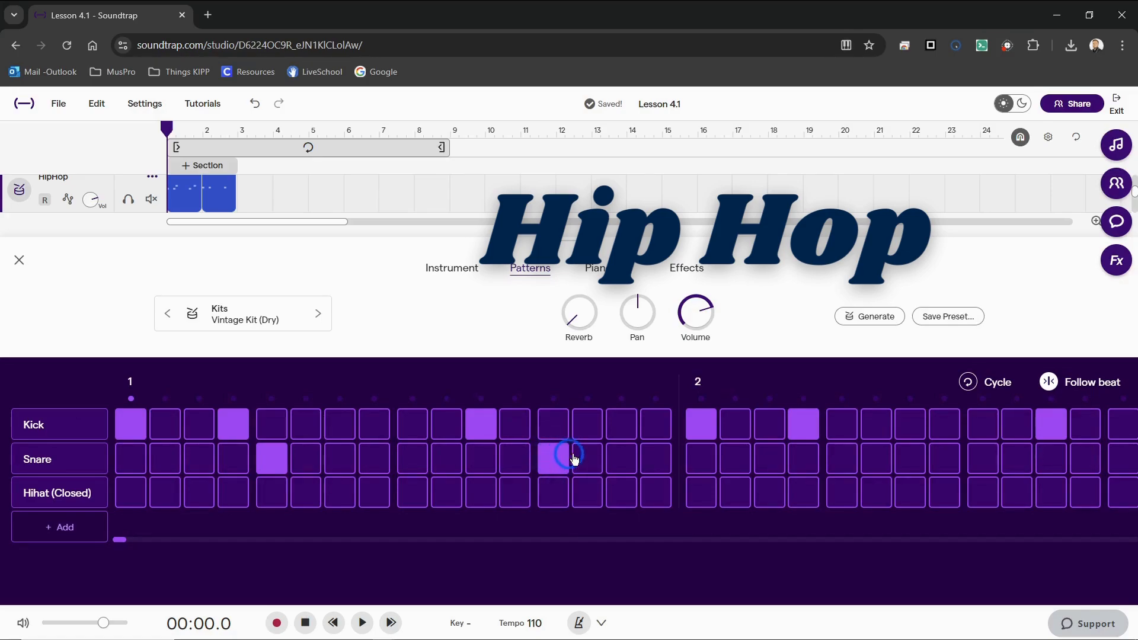
{"action": "scroll", "coordinate": [574, 459], "scroll_direction": "right", "scroll_amount": 5}
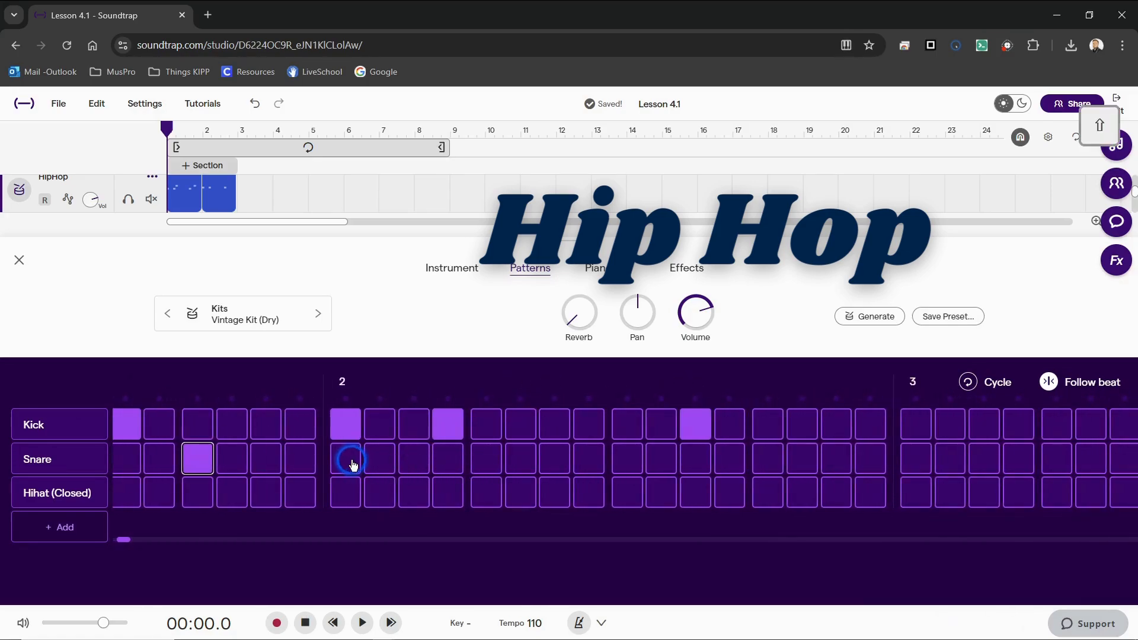
{"action": "left_click", "coordinate": [494, 466]}
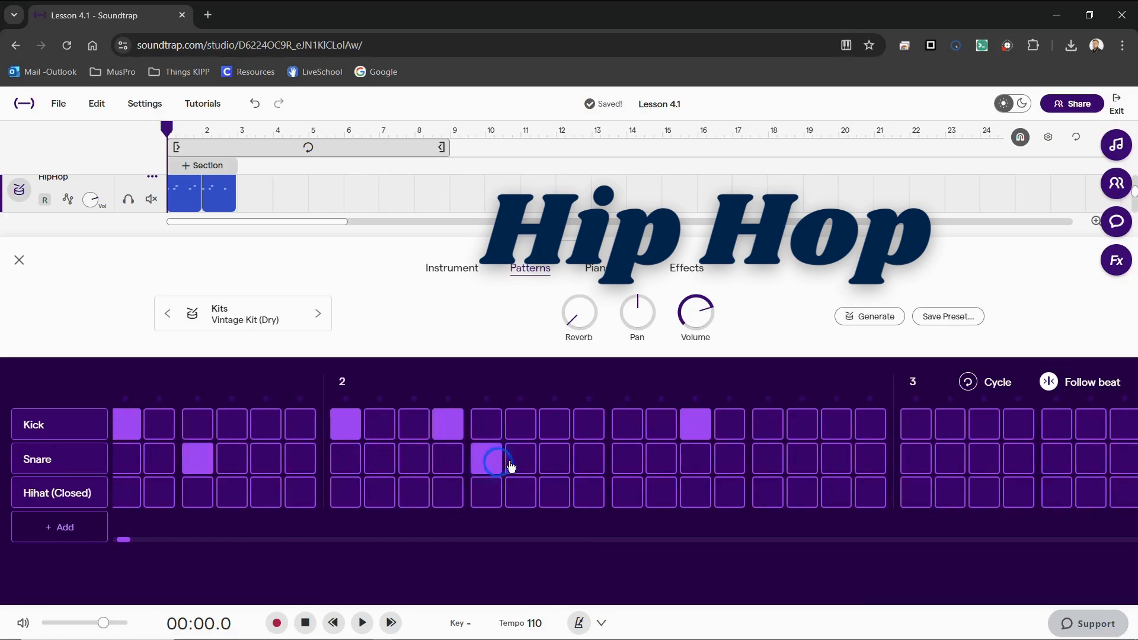
{"action": "left_click", "coordinate": [767, 462]}
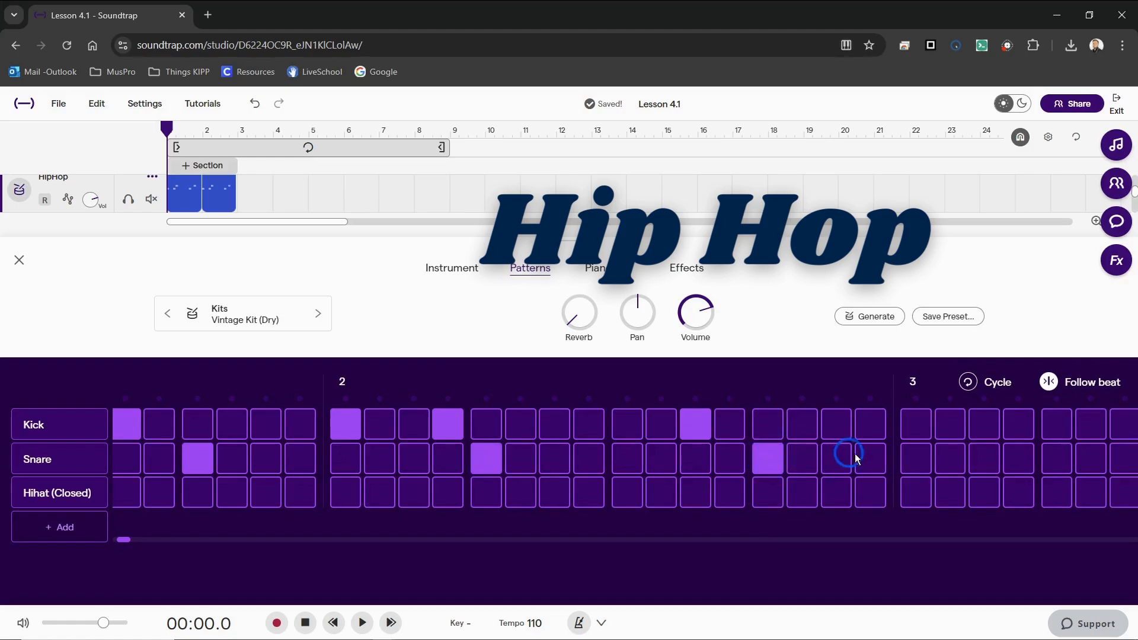
{"action": "left_click", "coordinate": [870, 458]}
- Fill the HipHop pattern's Hihat (Closed) row with eighth notes on every odd step from 1 to 15 of bar 1
{"action": "scroll", "coordinate": [578, 536], "scroll_direction": "left", "scroll_amount": 2}
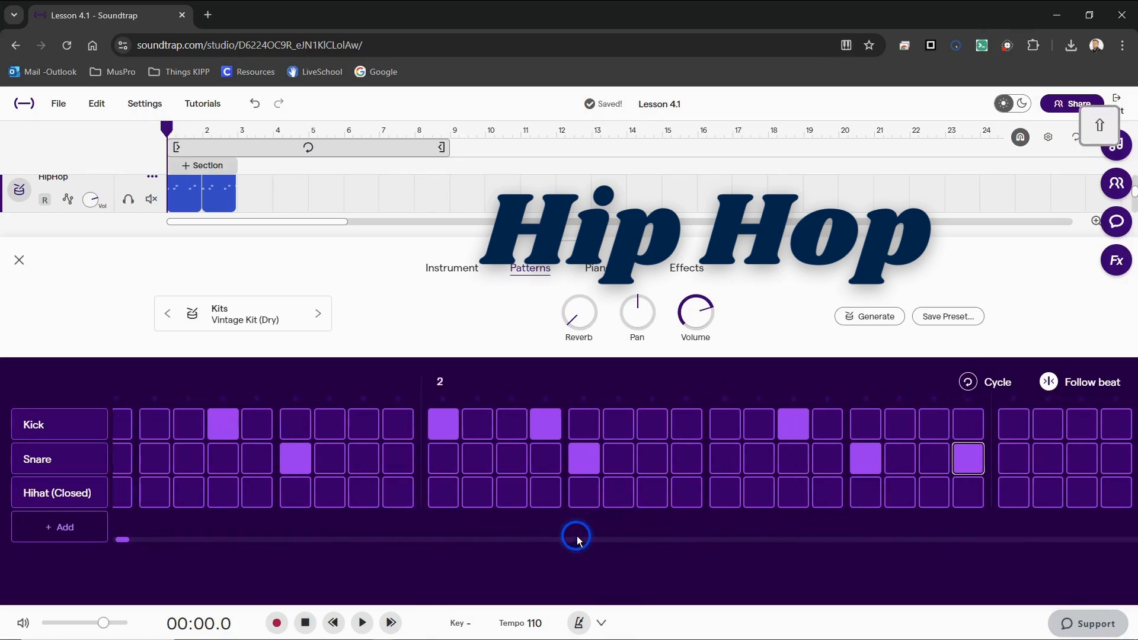
{"action": "scroll", "coordinate": [577, 535], "scroll_direction": "left", "scroll_amount": 4}
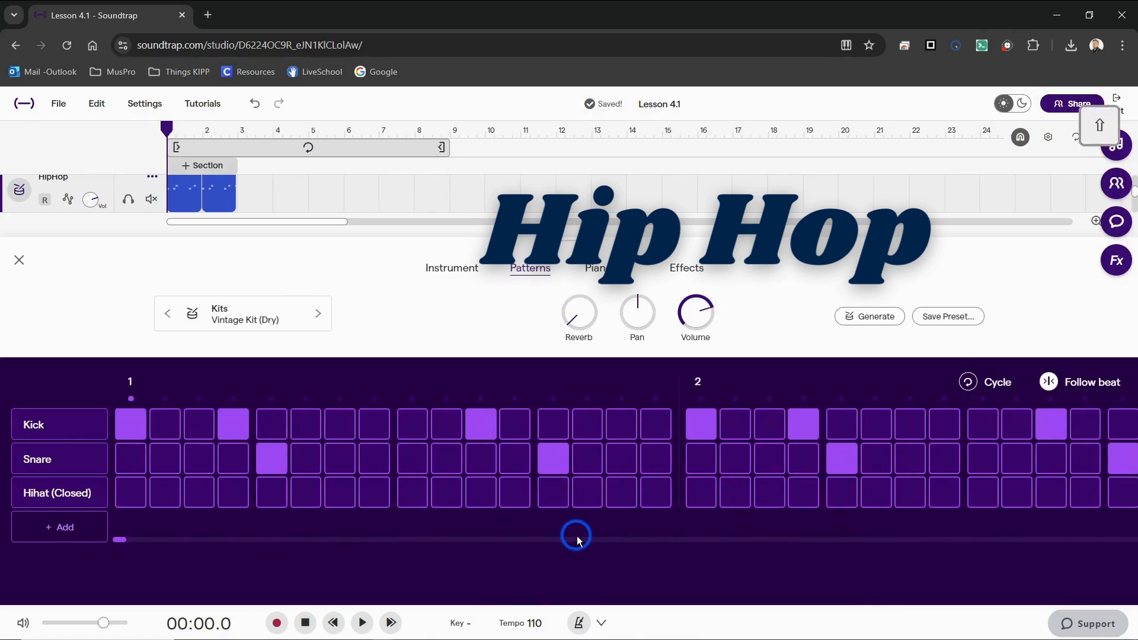
{"action": "left_click", "coordinate": [129, 491]}
{"action": "left_click", "coordinate": [199, 493]}
{"action": "left_click", "coordinate": [272, 493]}
{"action": "left_click", "coordinate": [340, 493]}
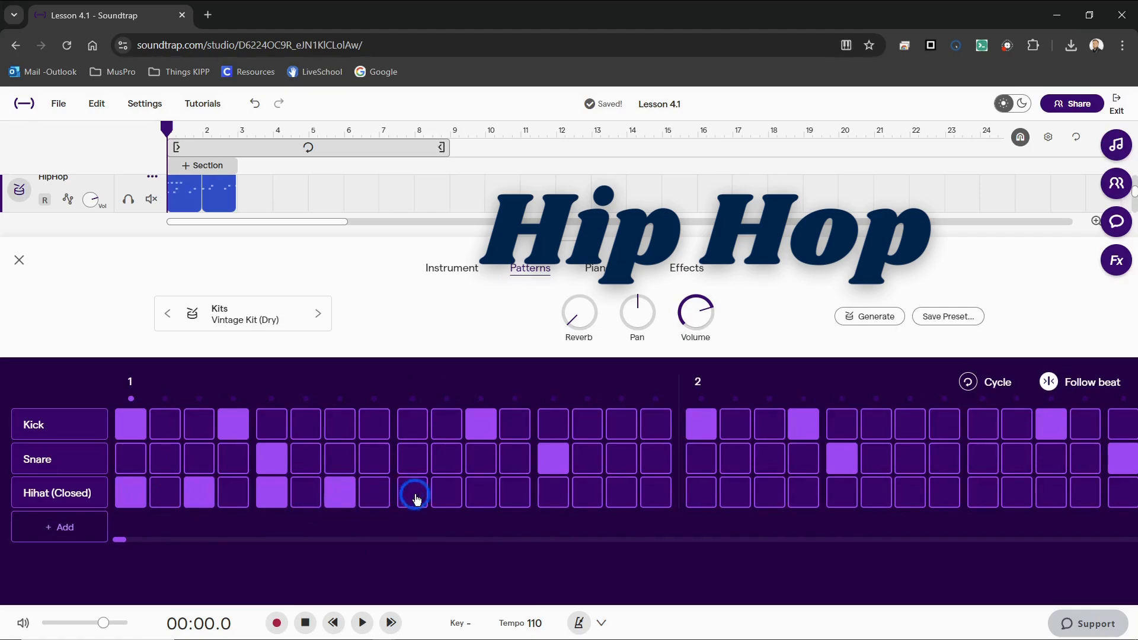
{"action": "left_click", "coordinate": [415, 497]}
{"action": "left_click", "coordinate": [481, 493]}
{"action": "left_click", "coordinate": [553, 492]}
{"action": "left_click", "coordinate": [621, 492]}
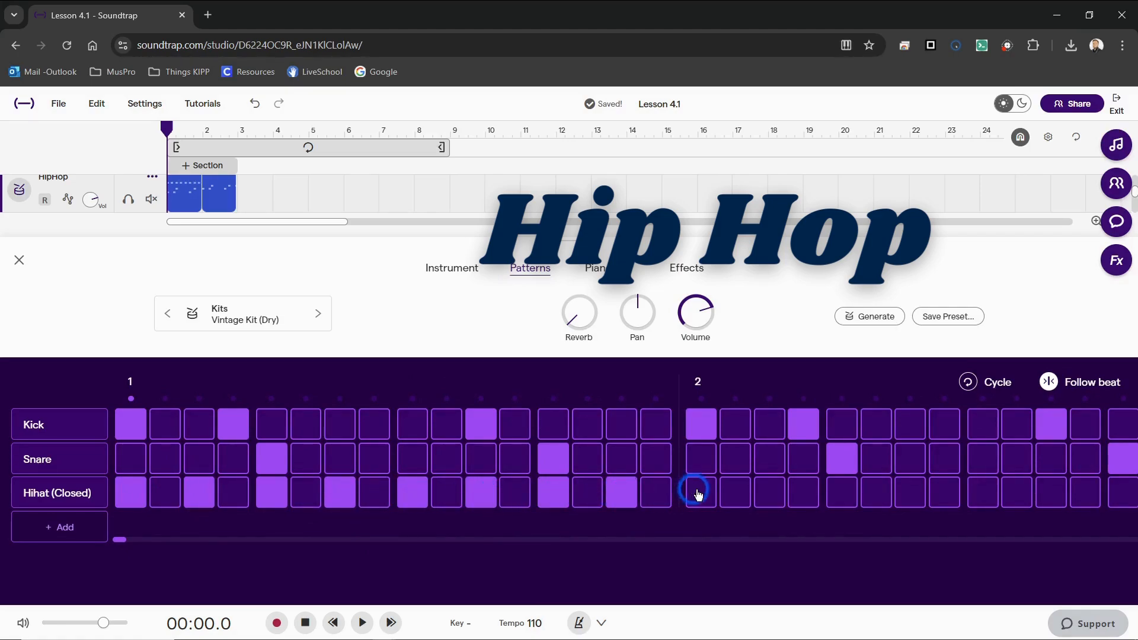
- Continue the HipHop pattern's Hihat (Closed) eighth notes on every odd step from 1 to 15 of bar 2
{"action": "left_click", "coordinate": [699, 492]}
{"action": "left_click", "coordinate": [769, 492]}
{"action": "scroll", "coordinate": [765, 492], "scroll_direction": "right", "scroll_amount": 4}
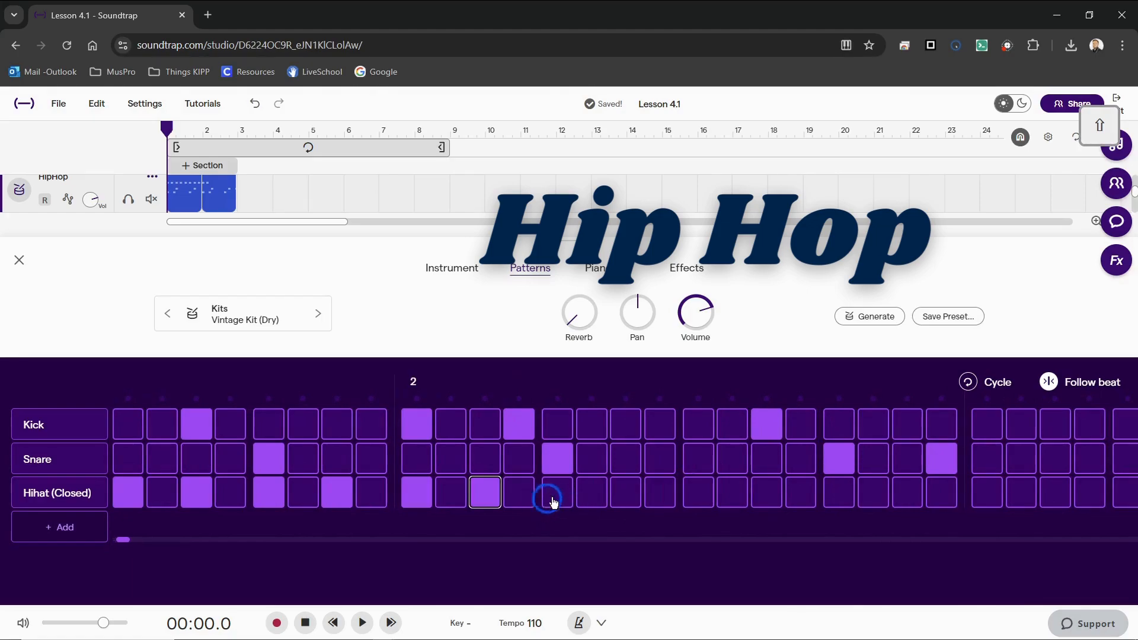
{"action": "left_click", "coordinate": [554, 498]}
{"action": "left_click", "coordinate": [626, 492]}
{"action": "left_click", "coordinate": [697, 492]}
{"action": "left_click", "coordinate": [765, 492]}
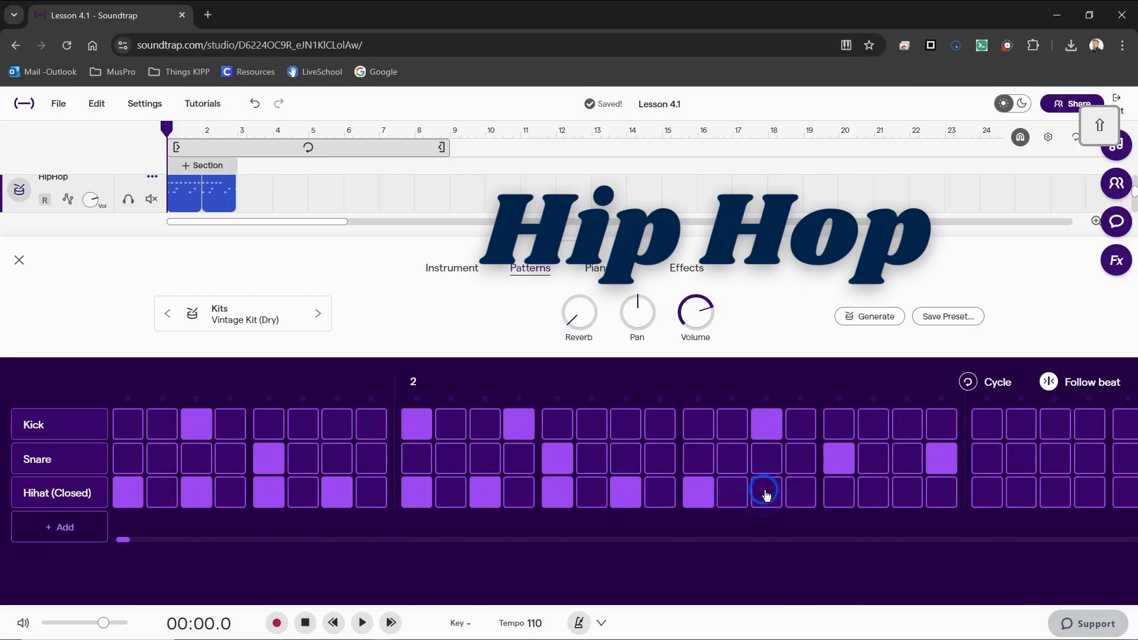
{"action": "left_click", "coordinate": [836, 497]}
{"action": "left_click", "coordinate": [904, 497]}
{"action": "scroll", "coordinate": [696, 533], "scroll_direction": "left", "scroll_amount": 1}
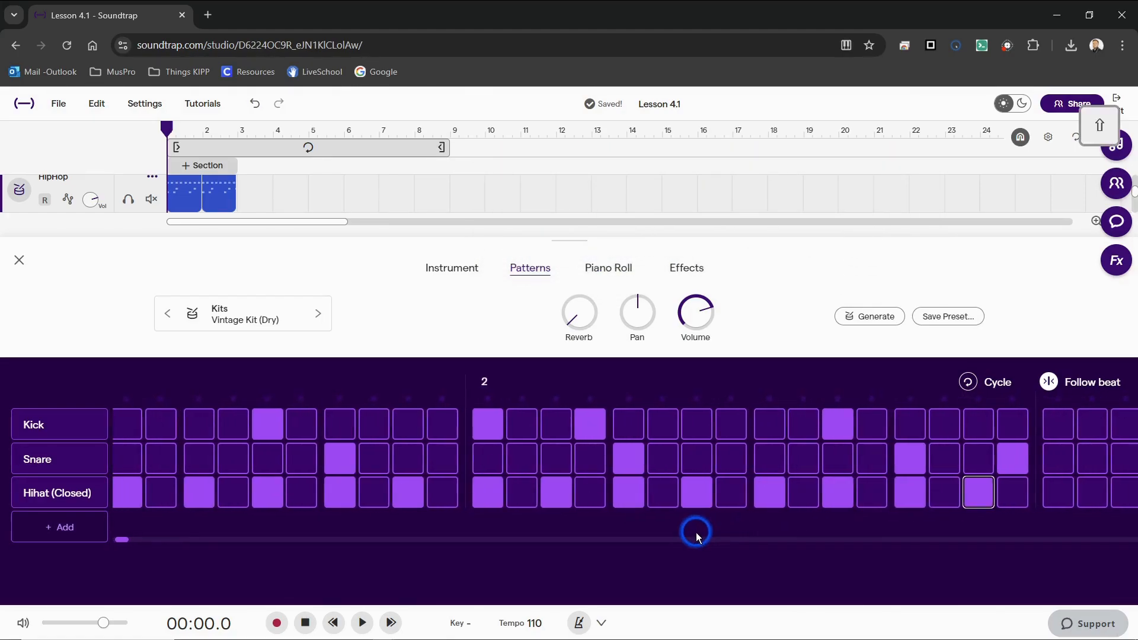
{"action": "scroll", "coordinate": [696, 532], "scroll_direction": "left", "scroll_amount": 1}
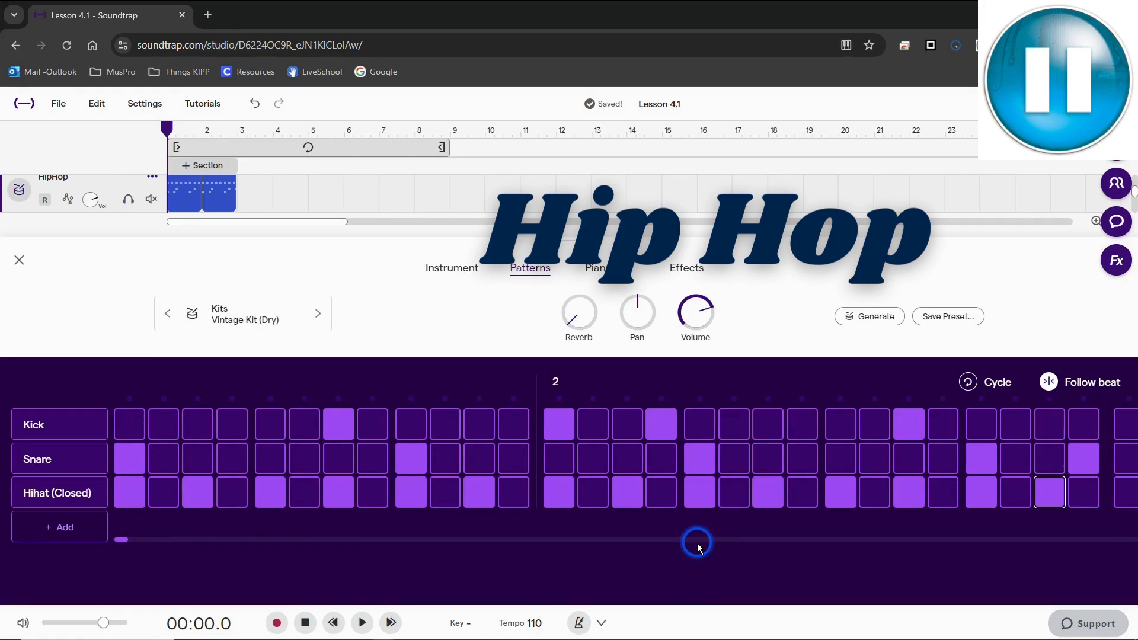
{"action": "scroll", "coordinate": [574, 496], "scroll_direction": "left", "scroll_amount": 2}
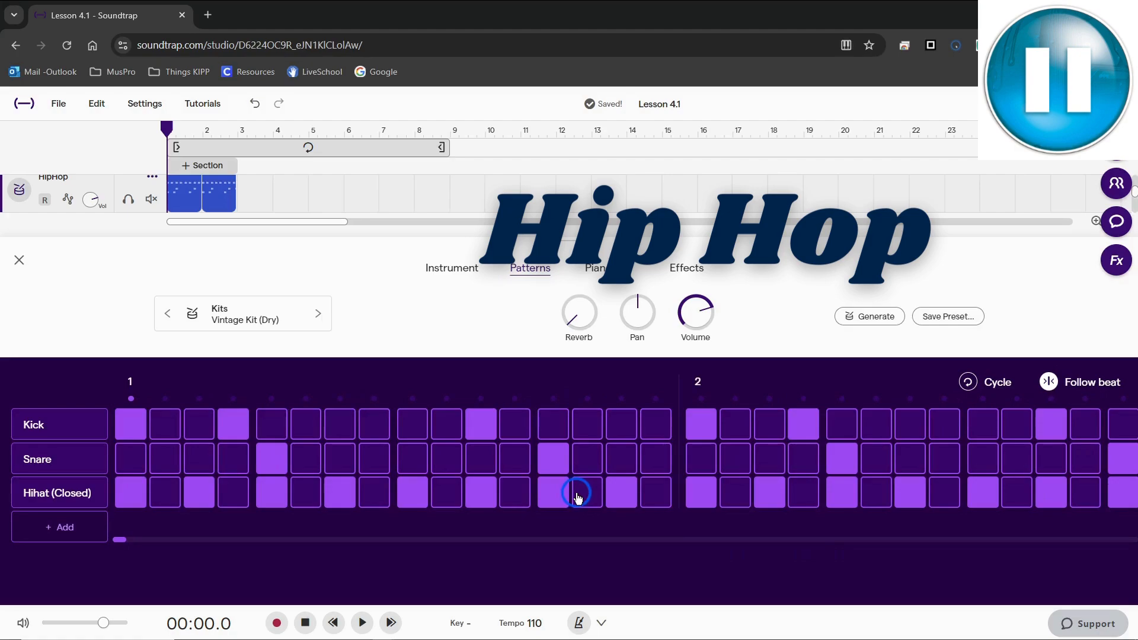
- Close the pattern editor and quantize the HipHop region in bar 1 to 1/16 swing, accepting the default swing amount
{"action": "left_click", "coordinate": [19, 260]}
{"action": "left_click", "coordinate": [195, 238]}
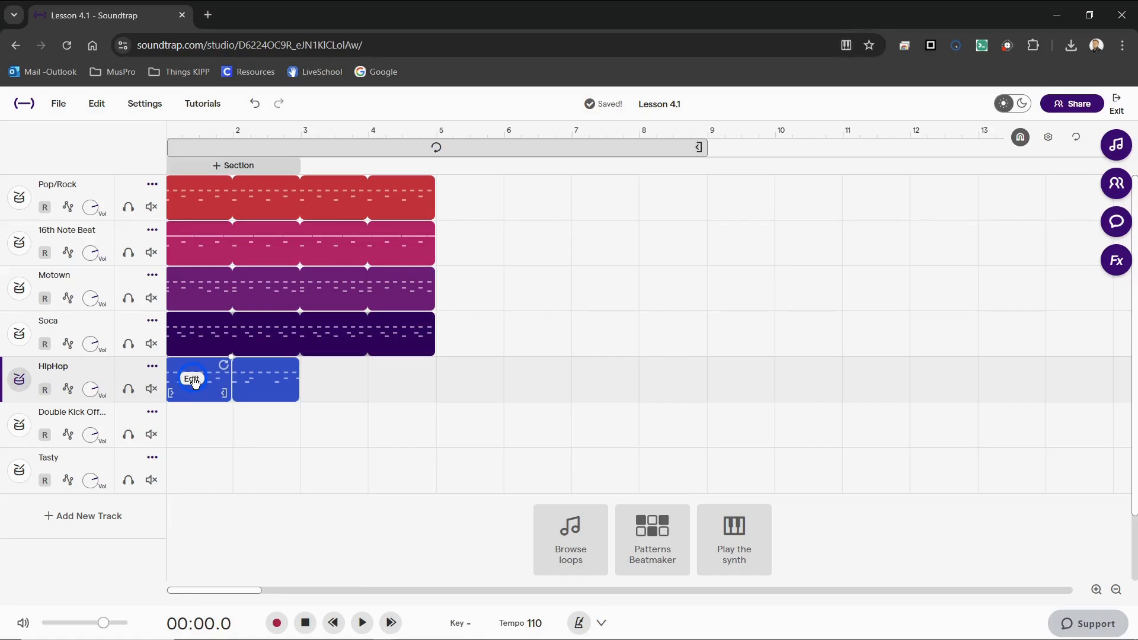
{"action": "right_click", "coordinate": [195, 381]}
{"action": "mouse_move", "coordinate": [278, 480]}
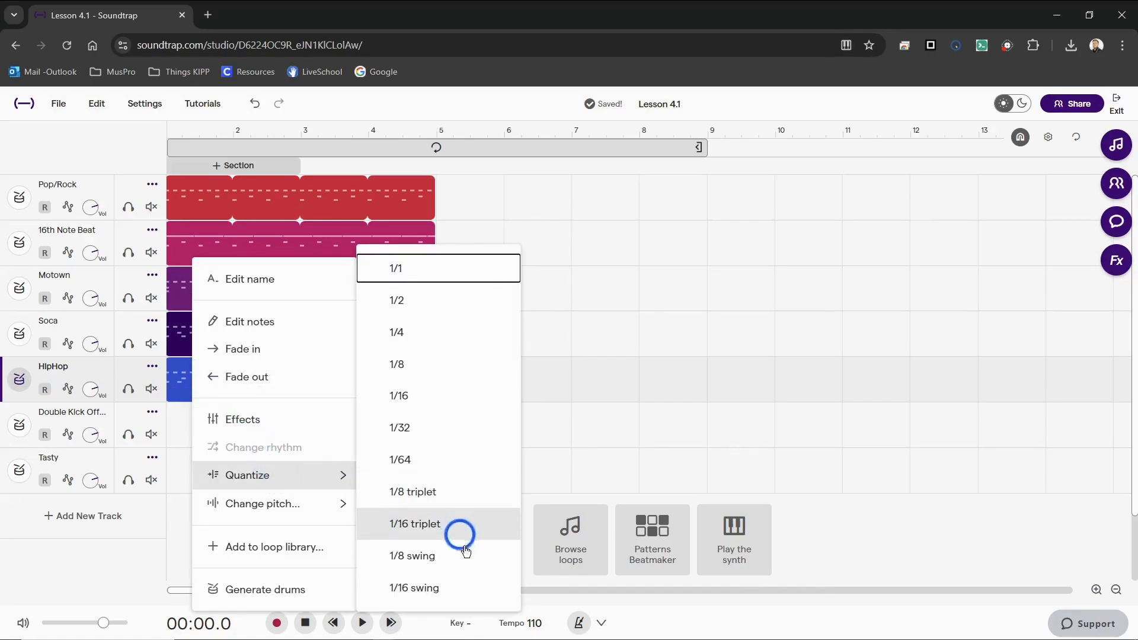
{"action": "left_click", "coordinate": [468, 593]}
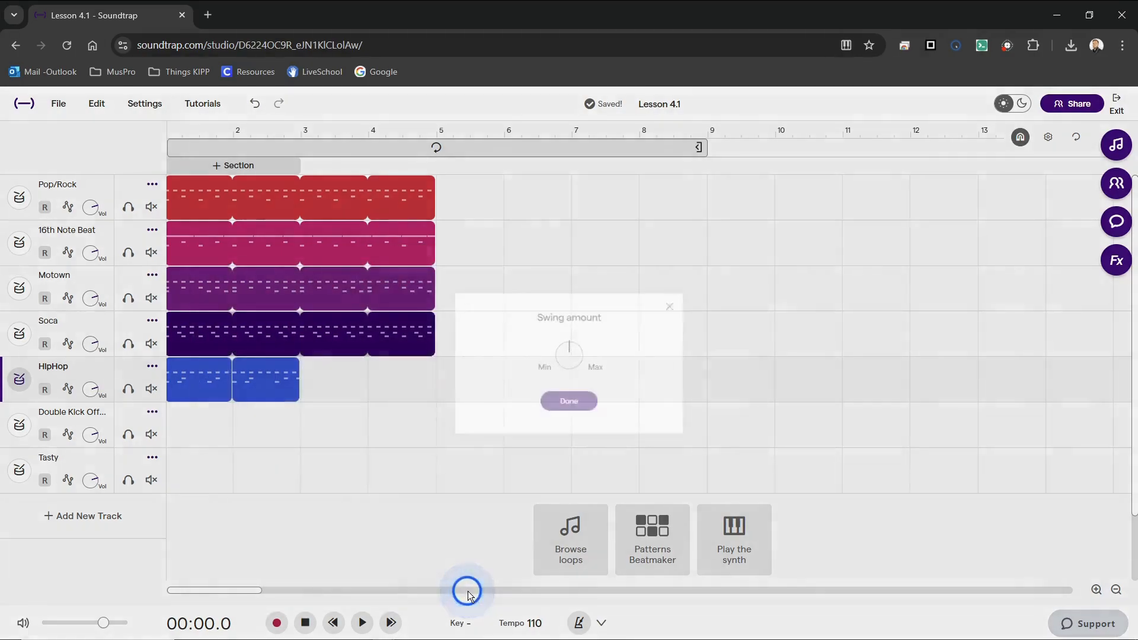
{"action": "left_click", "coordinate": [566, 415]}
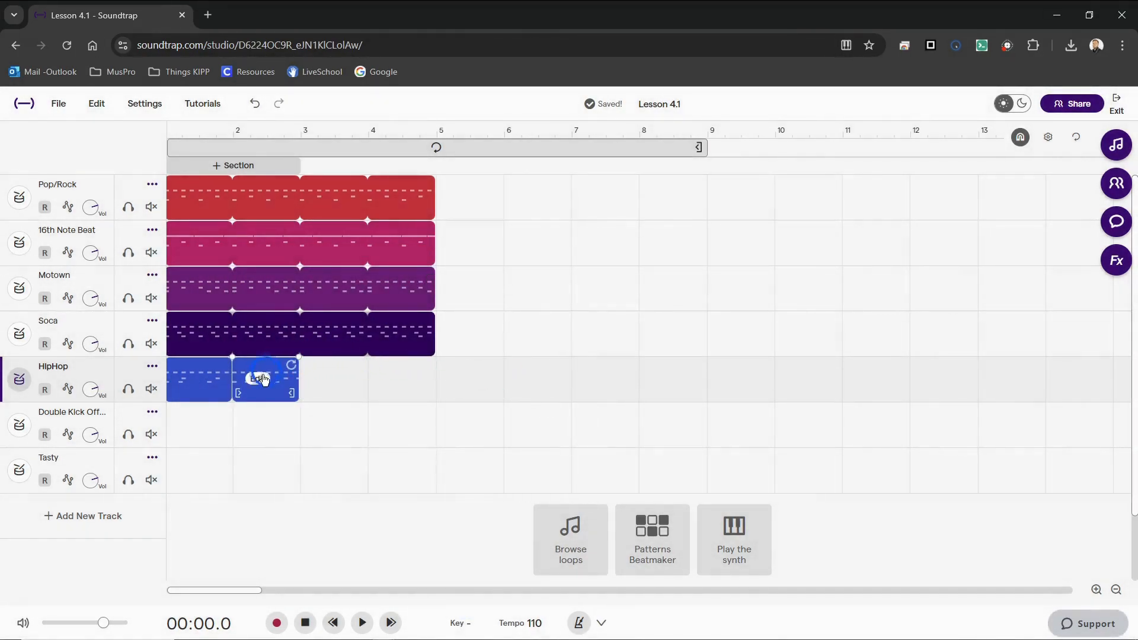
- Quantize the HipHop region in bar 2 to 1/16 swing with the default swing amount
{"action": "right_click", "coordinate": [261, 380]}
{"action": "mouse_move", "coordinate": [346, 475]}
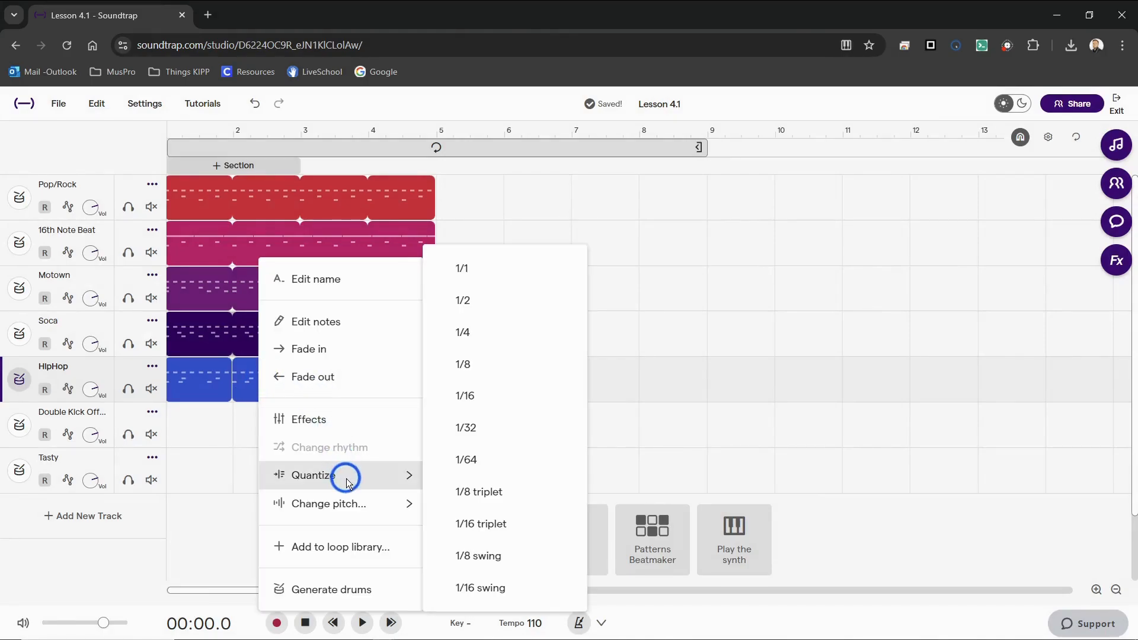
{"action": "left_click", "coordinate": [521, 587]}
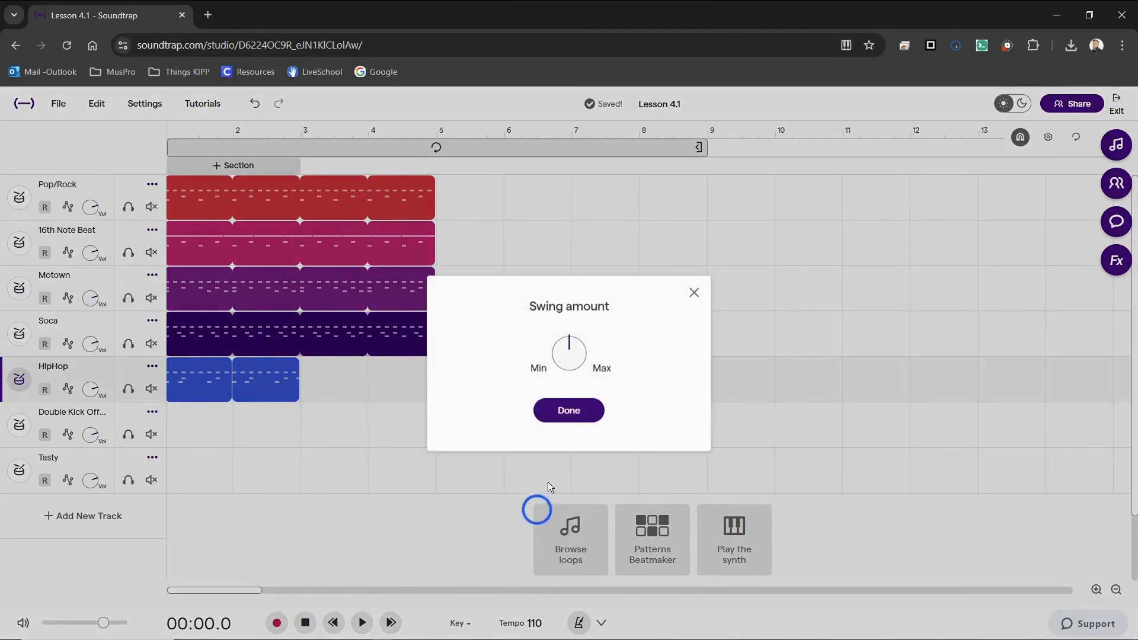
{"action": "left_click", "coordinate": [567, 416]}
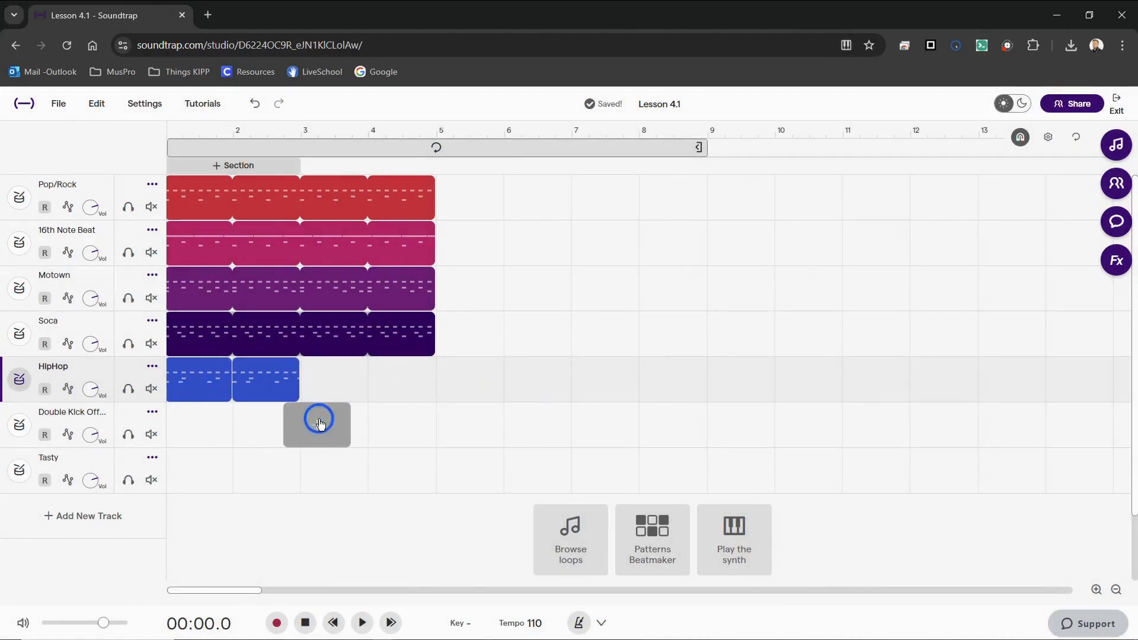
- Copy both HipHop regions and paste them at bar 3 so the beat fills bars 1 to 4
{"action": "left_click_drag", "start_coordinate": [328, 380], "coordinate": [220, 385]}
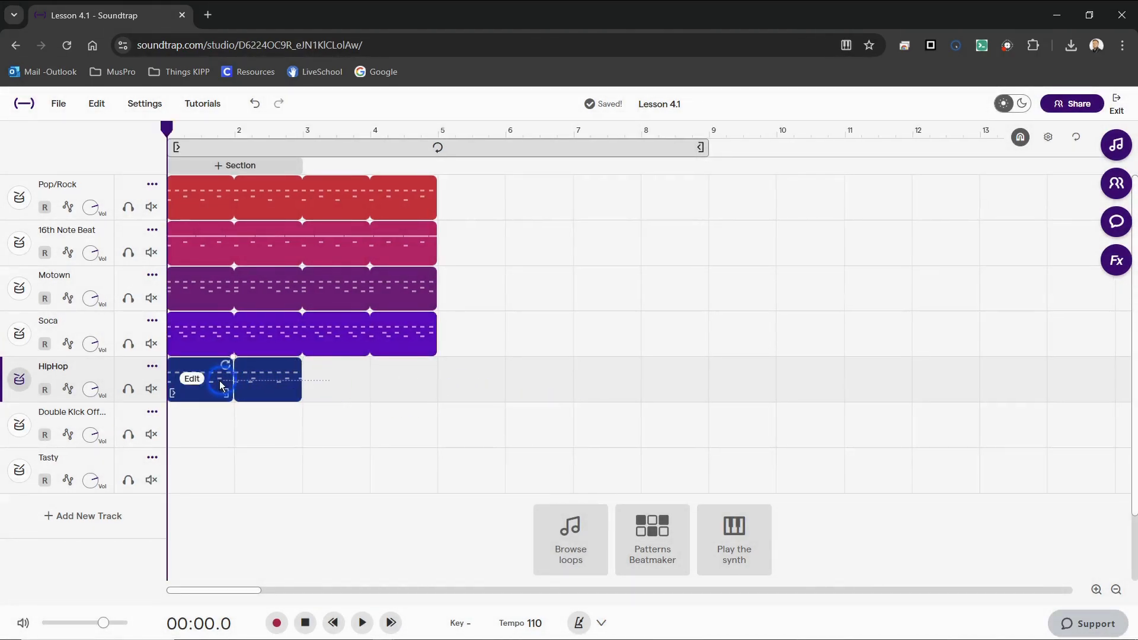
{"action": "key", "text": "ctrl"}
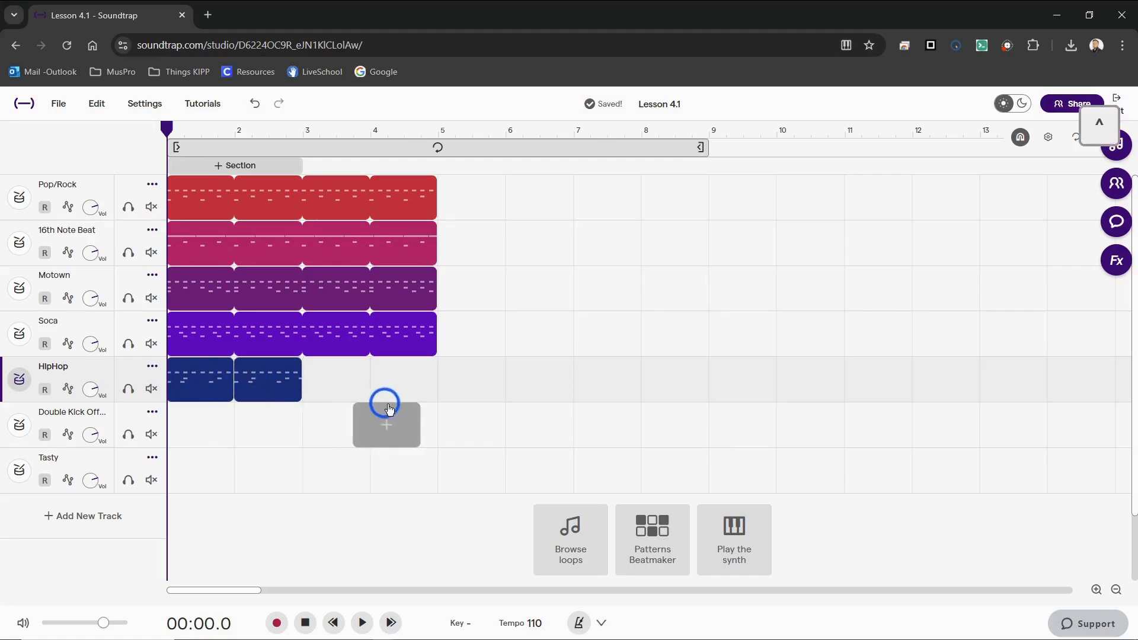
{"action": "left_click", "coordinate": [303, 130]}
{"action": "left_click", "coordinate": [309, 374]}
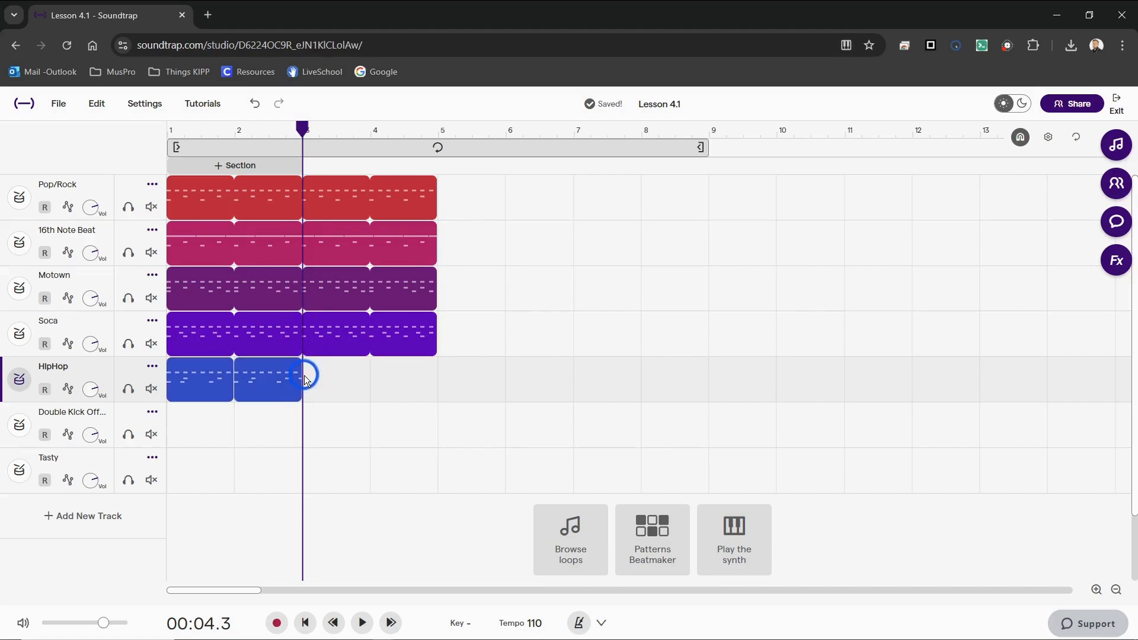
{"action": "key", "text": "ctrl"}
{"action": "key", "text": "ctrl+v"}
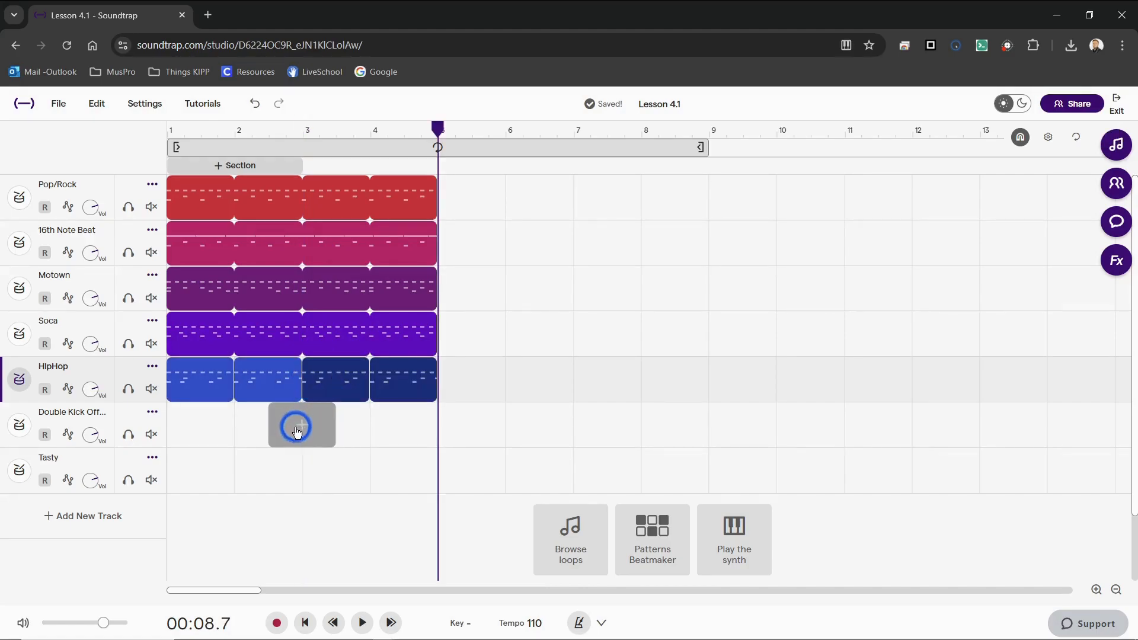
- In a Double Kick Offset pattern starting at bar 1, place Hihat (Closed) hits on every odd step from 1 to 15
{"action": "left_click", "coordinate": [169, 129]}
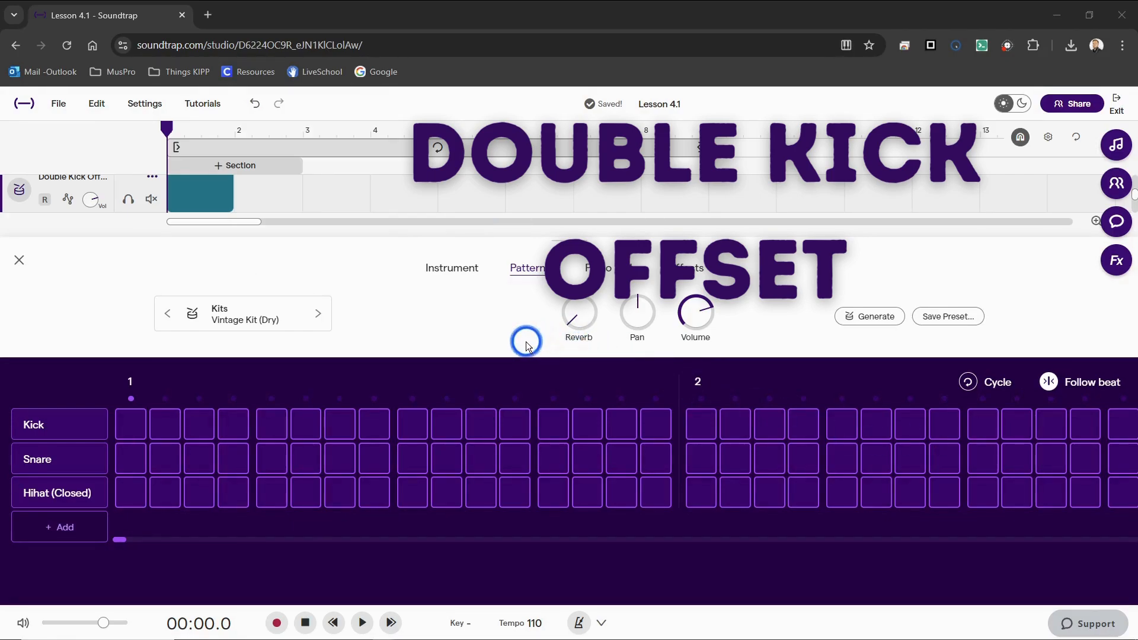
{"action": "left_click", "coordinate": [132, 498]}
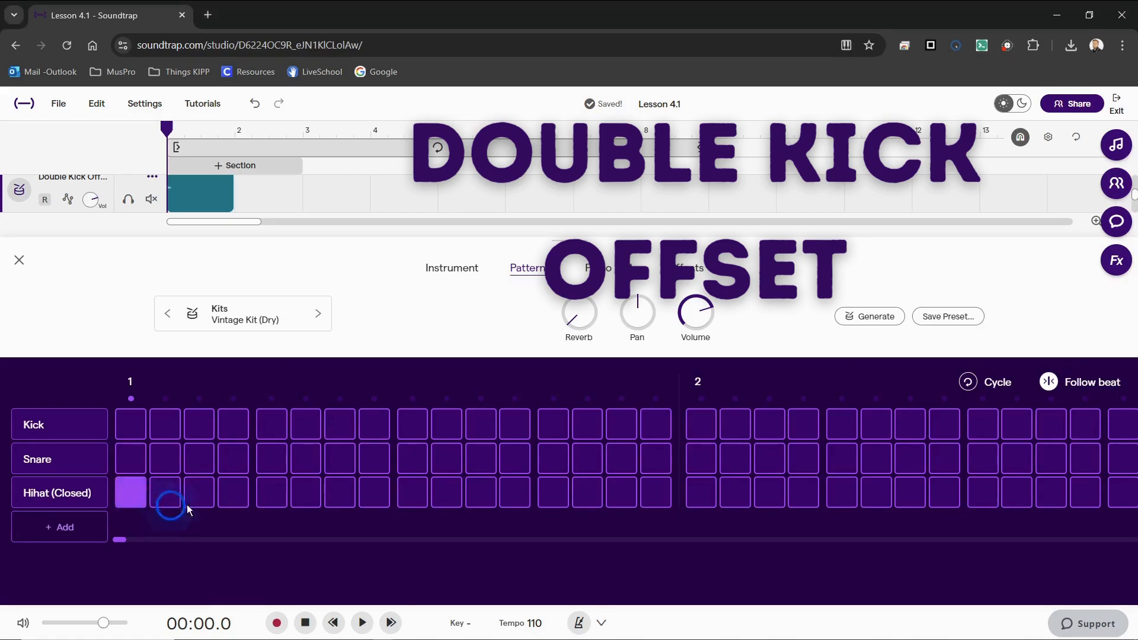
{"action": "left_click", "coordinate": [200, 496]}
{"action": "left_click", "coordinate": [272, 496]}
{"action": "left_click", "coordinate": [338, 498]}
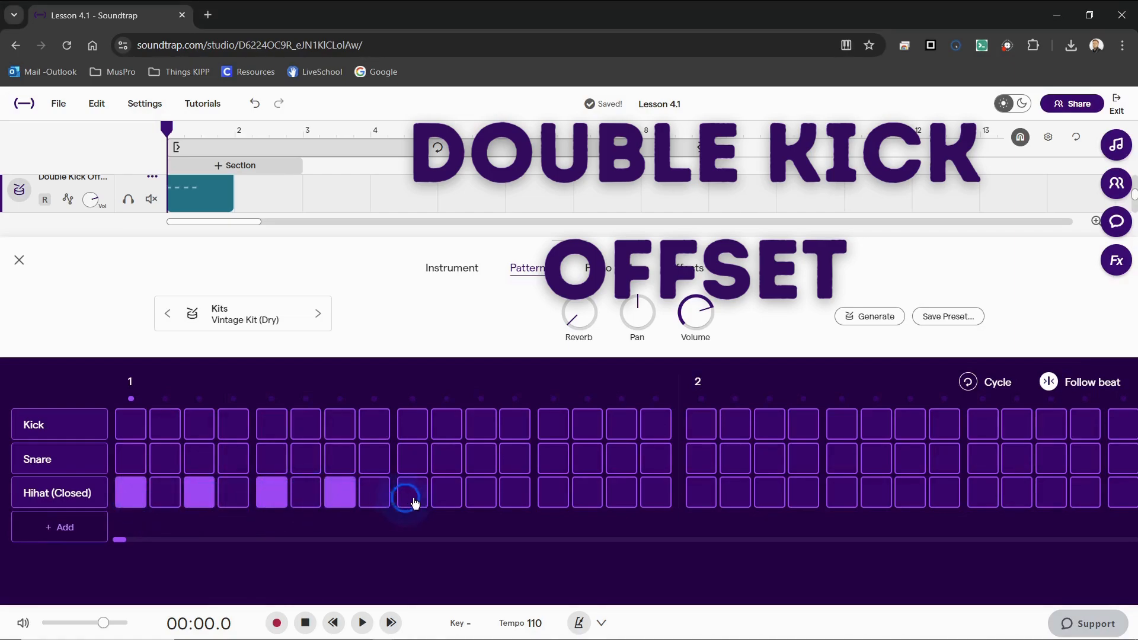
{"action": "left_click", "coordinate": [412, 495]}
{"action": "left_click", "coordinate": [481, 495]}
{"action": "left_click", "coordinate": [552, 495]}
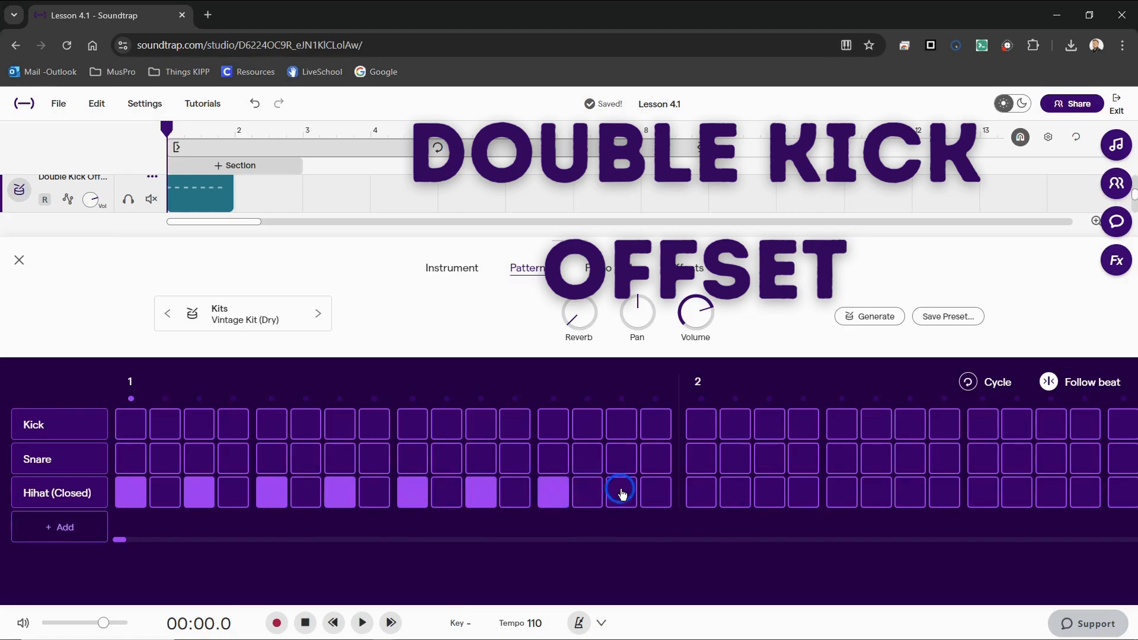
{"action": "left_click", "coordinate": [621, 496]}
- In the Double Kick Offset pattern, place Snare hits on steps 5 and 13 and Kick hits on steps 1, 3, 8 and 11
{"action": "left_click", "coordinate": [270, 463]}
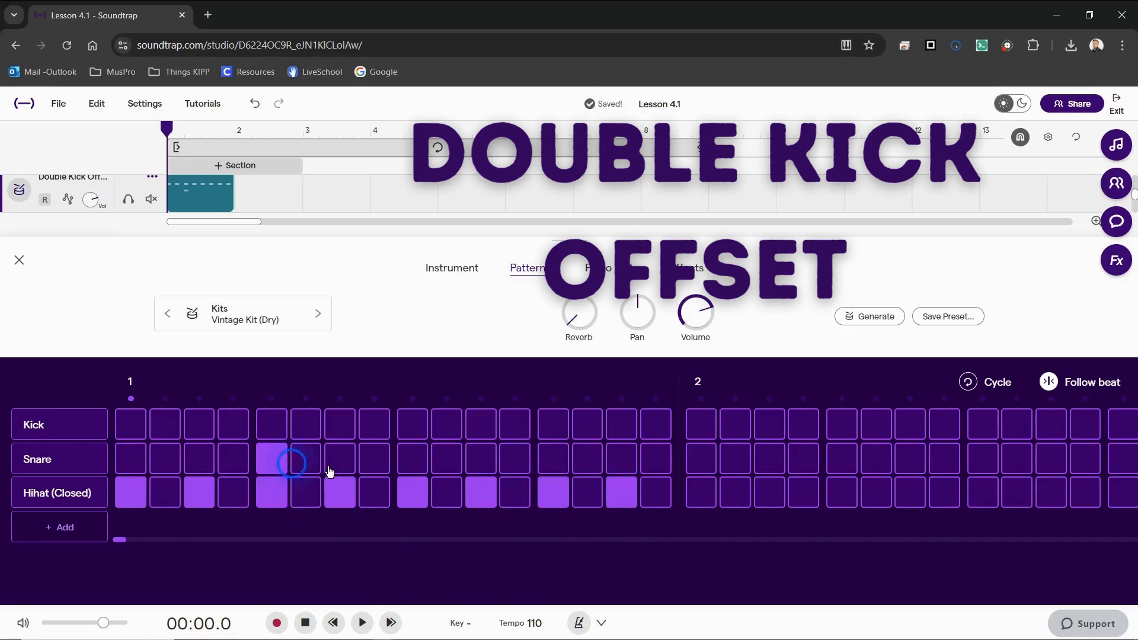
{"action": "left_click", "coordinate": [555, 464]}
{"action": "left_click", "coordinate": [129, 428]}
{"action": "left_click", "coordinate": [202, 425]}
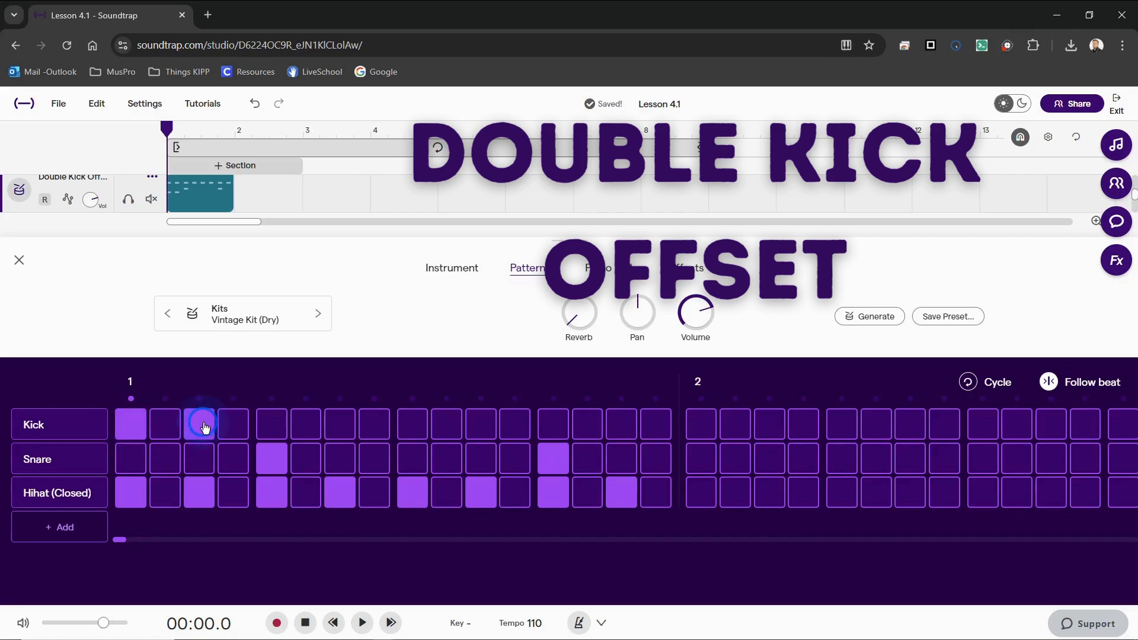
{"action": "left_click", "coordinate": [376, 428]}
{"action": "left_click", "coordinate": [481, 431]}
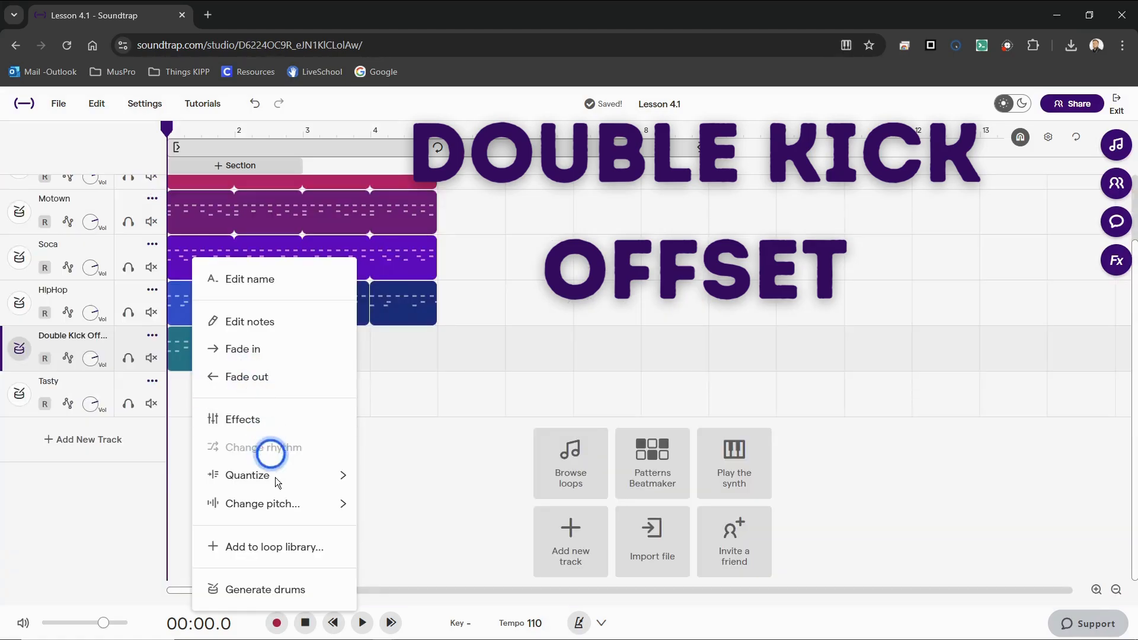
- Quantize the Double Kick Offset region to 1/16 swing with the default amount and loop it so it fills bars 1 to 4
{"action": "mouse_move", "coordinate": [279, 473]}
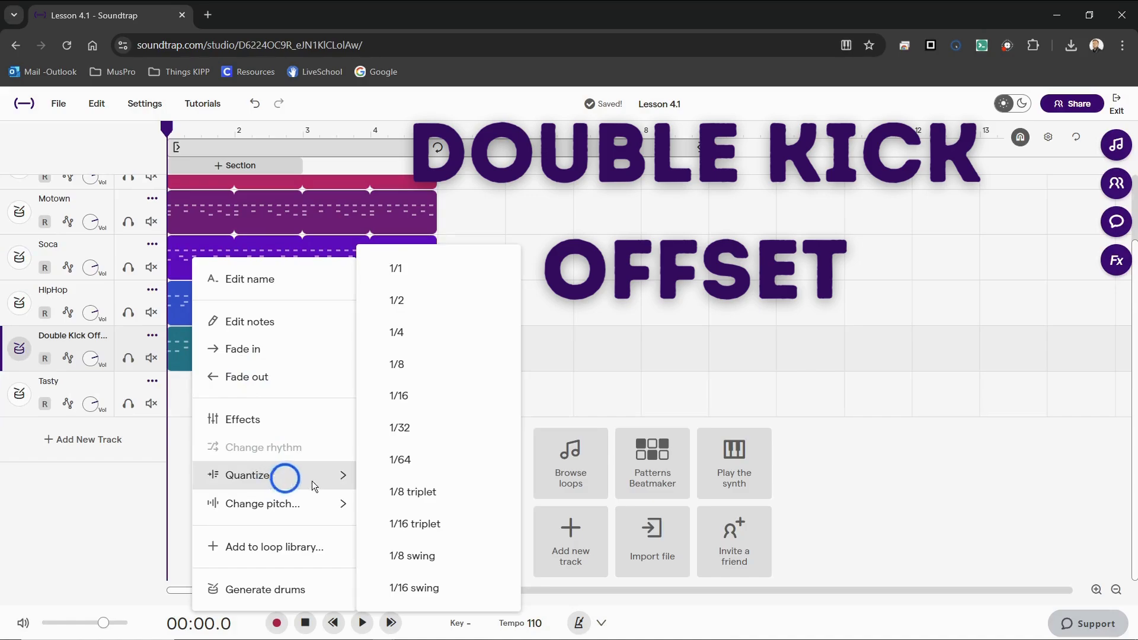
{"action": "left_click", "coordinate": [456, 582]}
{"action": "left_click", "coordinate": [564, 406]}
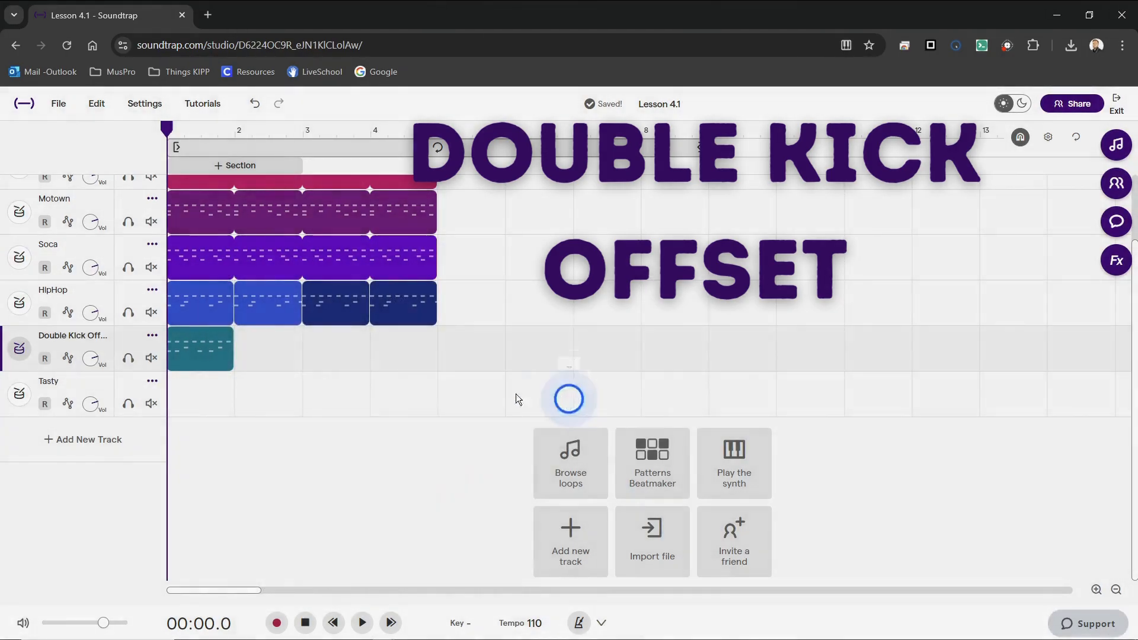
{"action": "left_click_drag", "start_coordinate": [226, 332], "coordinate": [362, 336]}
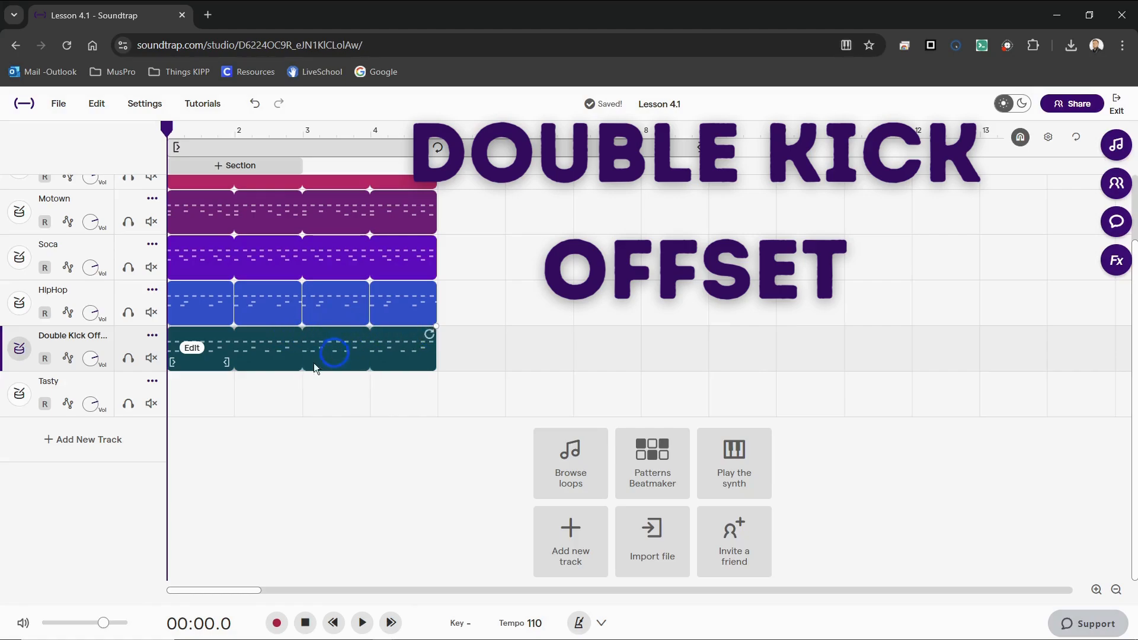
{"action": "left_click", "coordinate": [249, 391]}
{"action": "scroll", "coordinate": [475, 320], "scroll_direction": "up", "scroll_amount": 2}
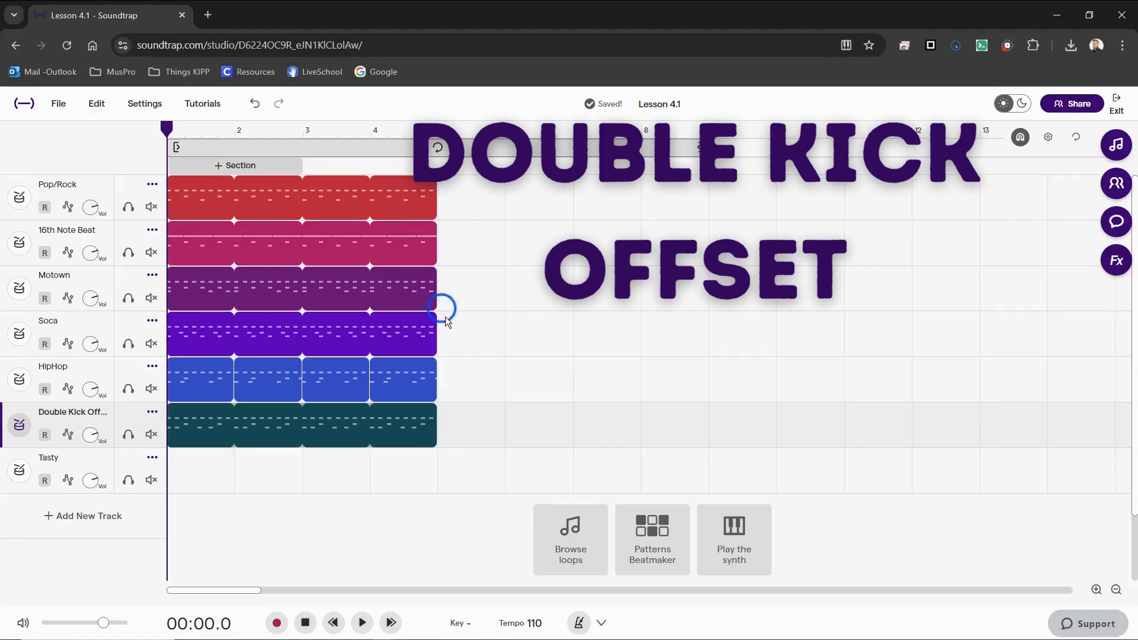
- View the Time Restore version list for Lesson 4.1 and close it
{"action": "mouse_move", "coordinate": [427, 393]}
{"action": "left_click", "coordinate": [601, 104]}
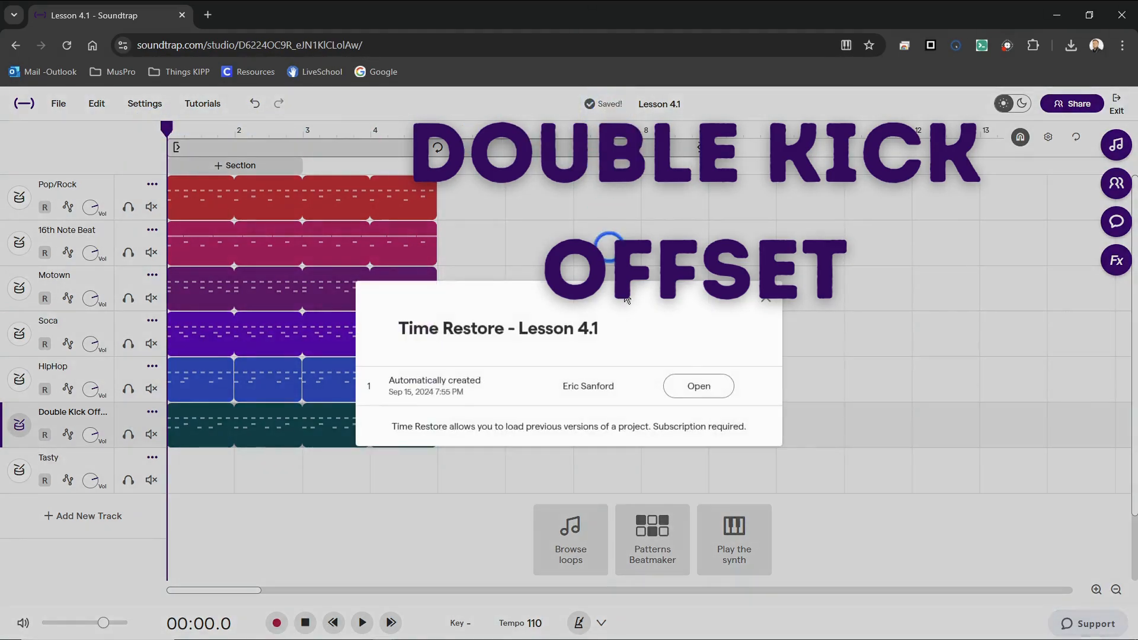
{"action": "left_click", "coordinate": [707, 381]}
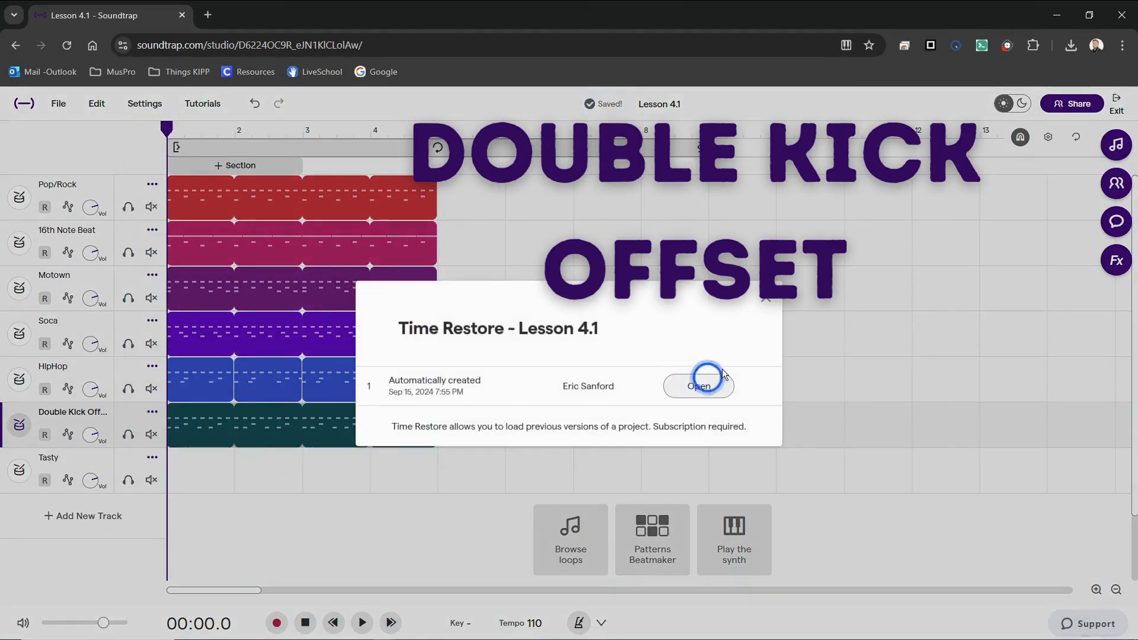
{"action": "left_click", "coordinate": [766, 299]}
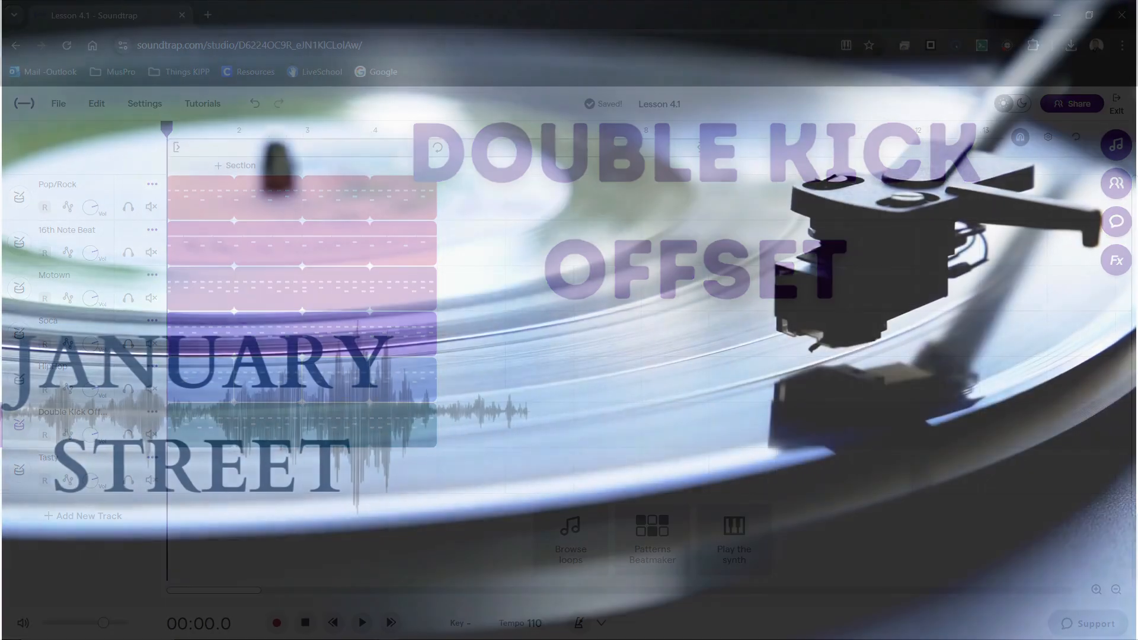